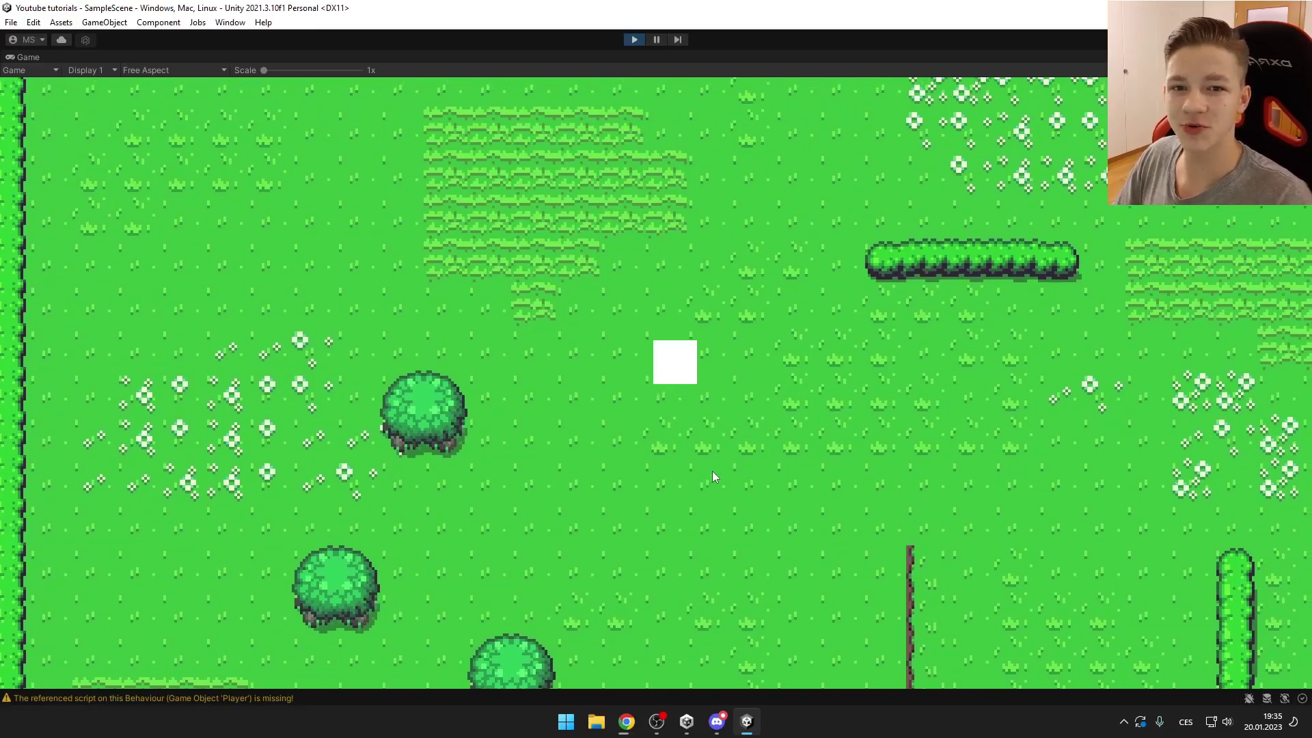
Move the white square player around the tilemap level in play mode to examine the map and its obstacles
{"action": "key", "text": "d"}
{"action": "key", "text": "w"}
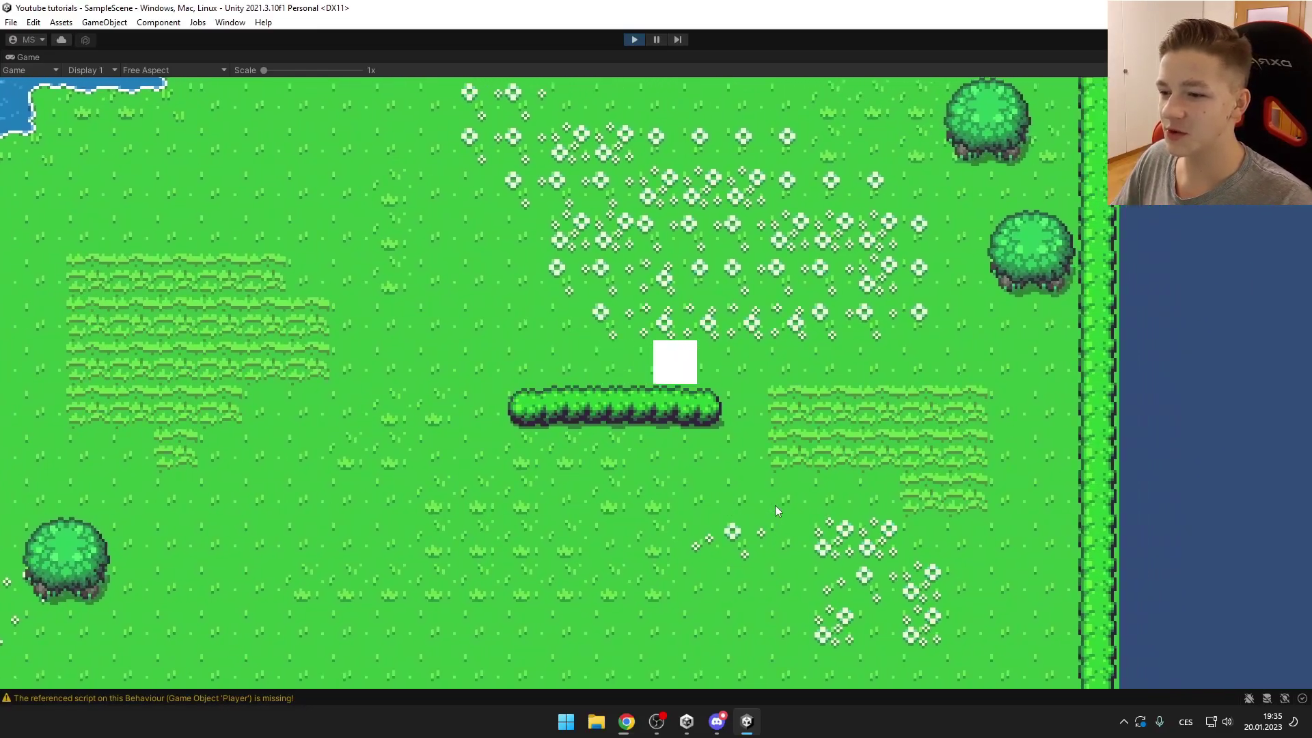
{"action": "key", "text": "w"}
{"action": "key", "text": "d"}
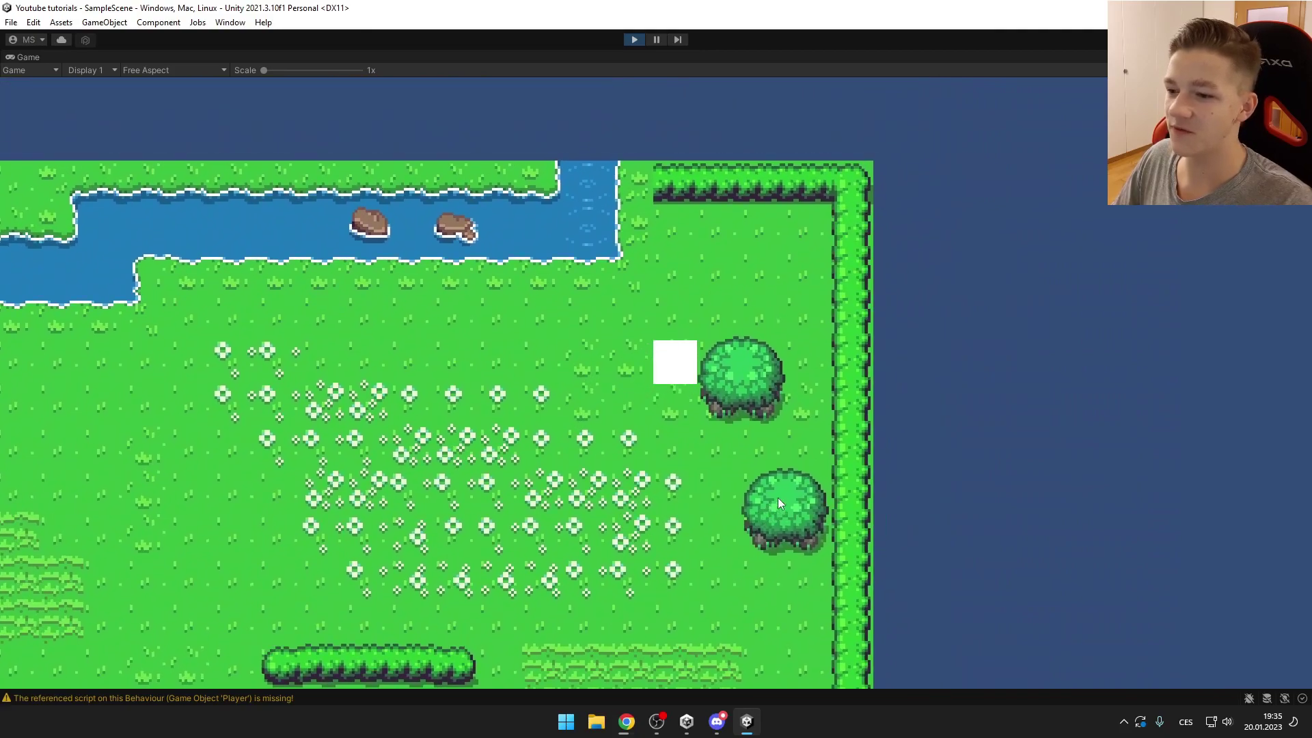
{"action": "key", "text": "s"}
{"action": "key", "text": "a"}
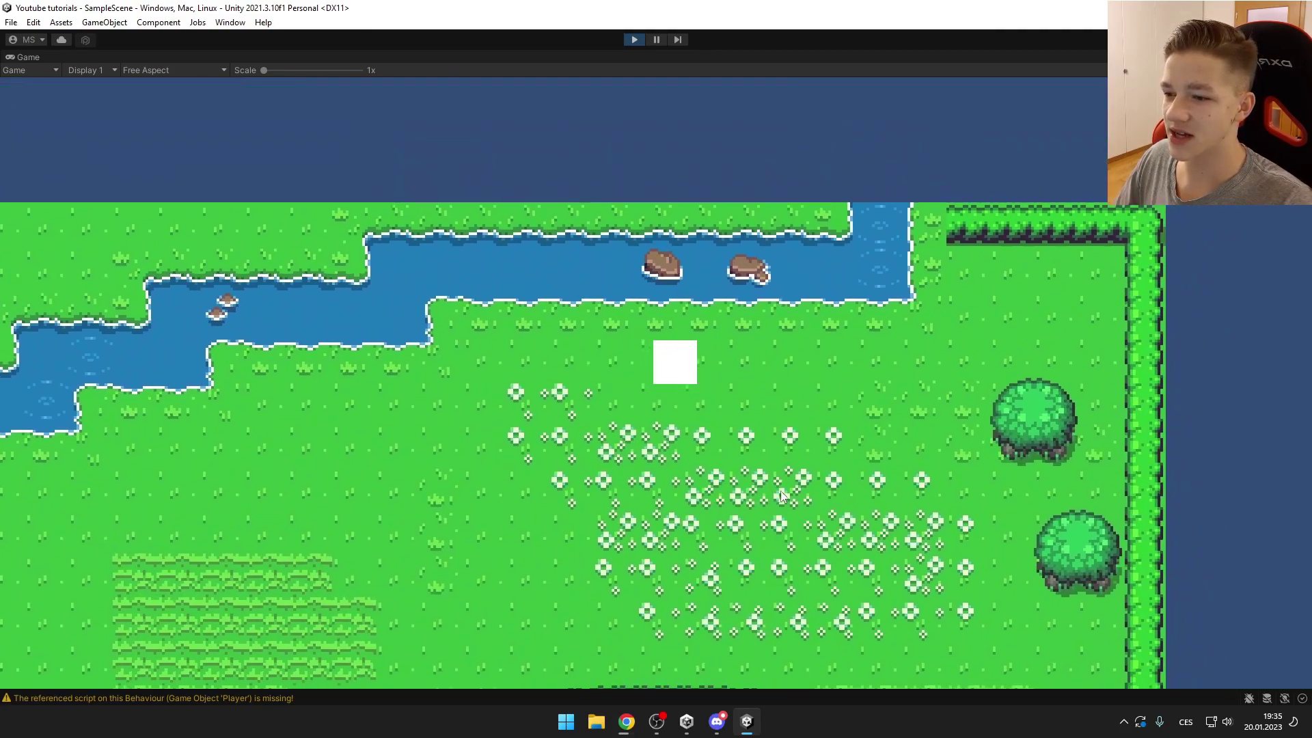
{"action": "key", "text": "s"}
{"action": "key", "text": "d"}
{"action": "key", "text": "a"}
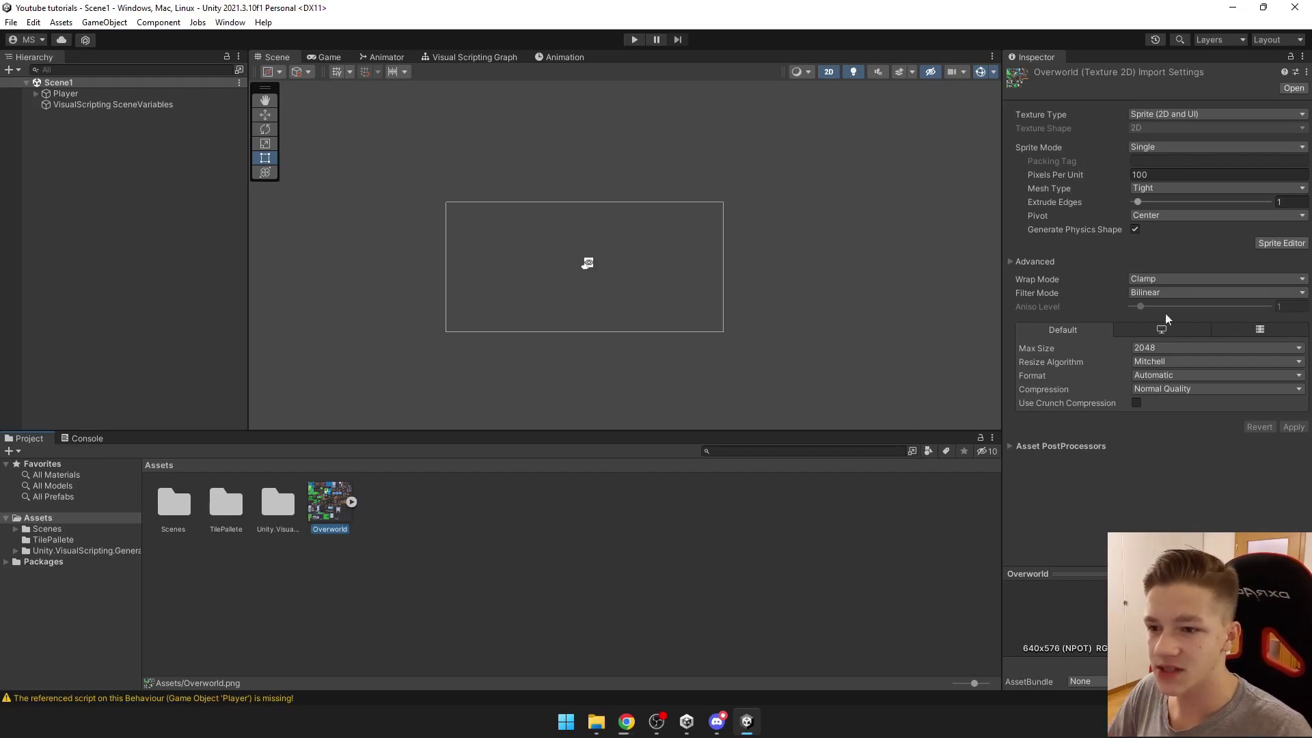
Set the Overworld texture's sprite mode to Multiple, filter mode to Point (no filter) and compression to None, and apply the settings
{"action": "left_click", "coordinate": [1144, 148]}
{"action": "left_click", "coordinate": [1162, 176]}
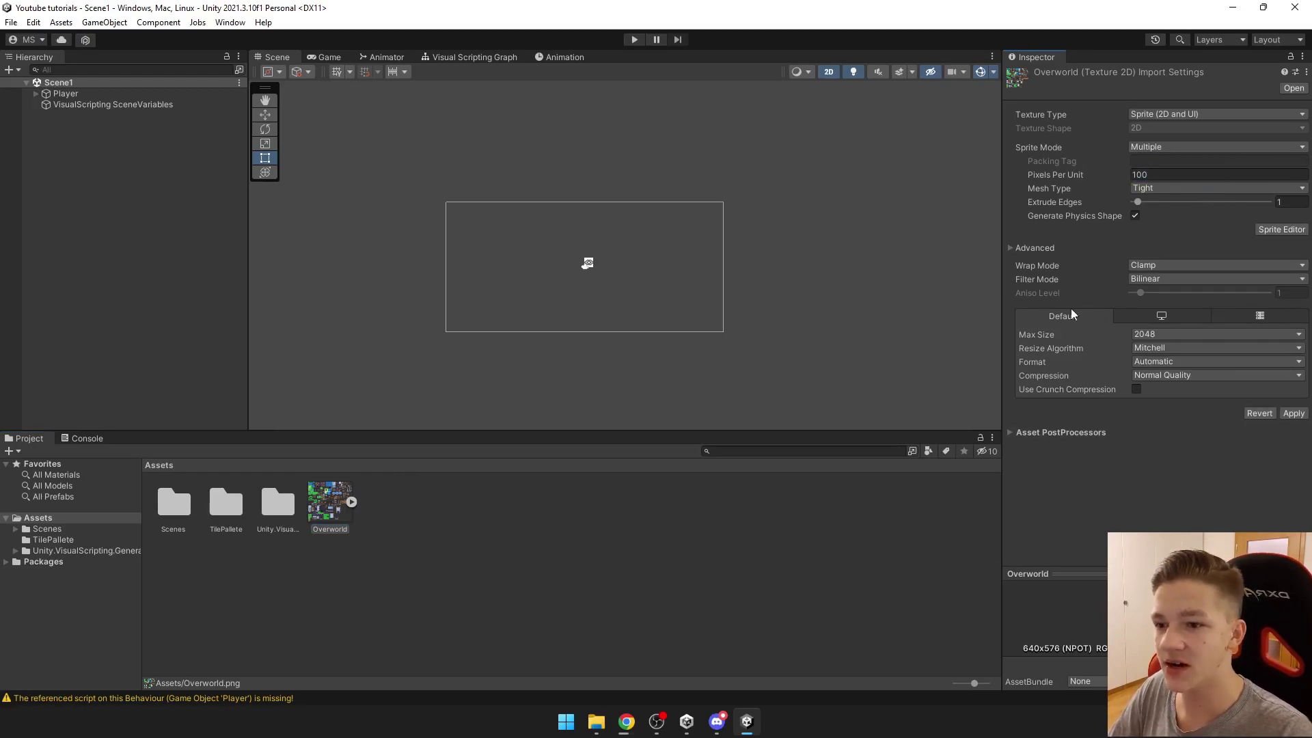
{"action": "left_click", "coordinate": [1138, 280]}
{"action": "left_click", "coordinate": [1161, 292]}
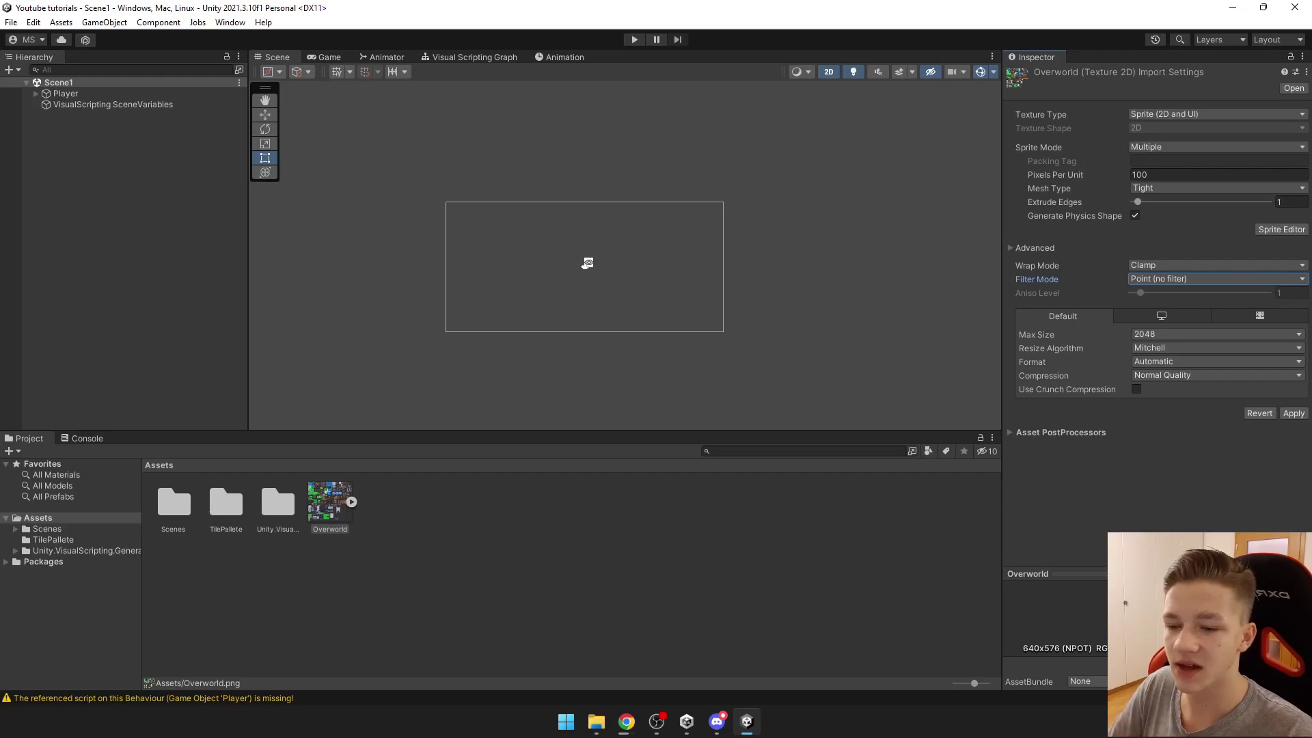
{"action": "left_click", "coordinate": [1159, 375]}
{"action": "left_click", "coordinate": [1155, 389]}
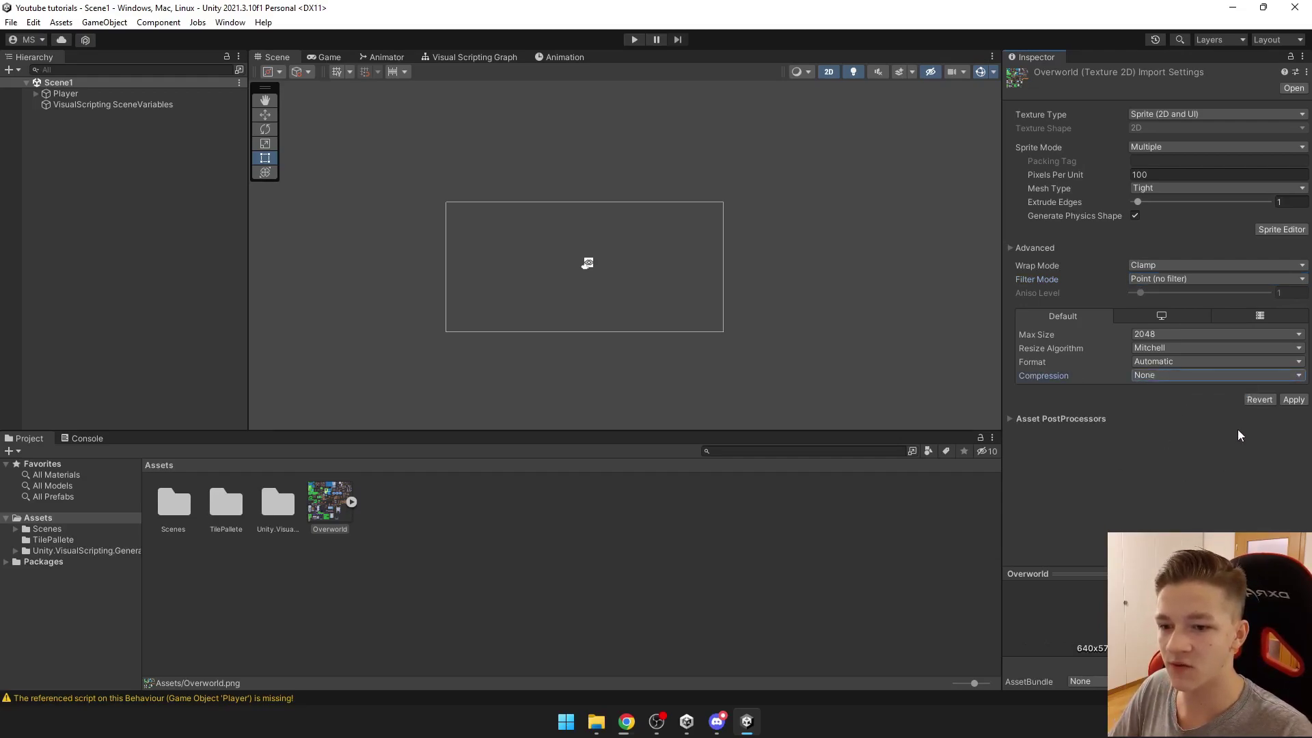
{"action": "left_click", "coordinate": [1294, 400]}
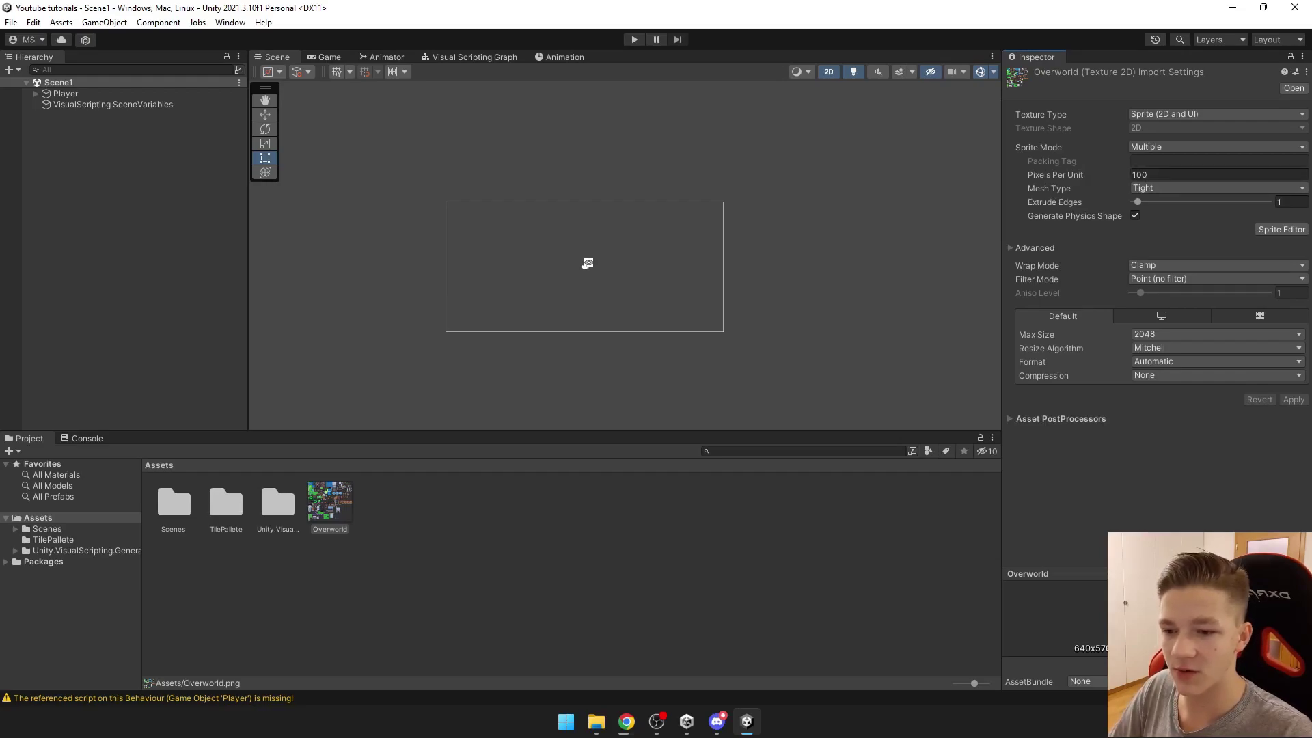
Set the Overworld texture's Pixels Per Unit to 16 and apply the import settings
{"action": "left_click", "coordinate": [1162, 176]}
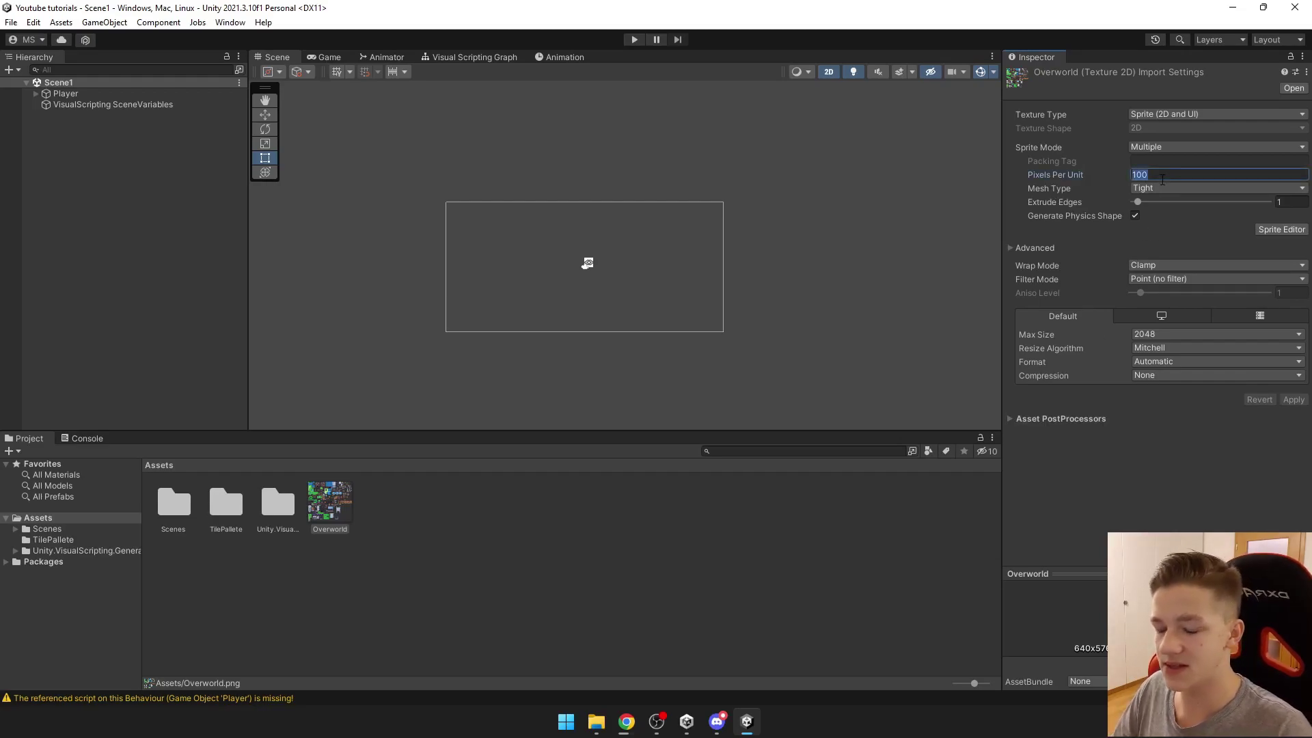
{"action": "type", "text": "16"}
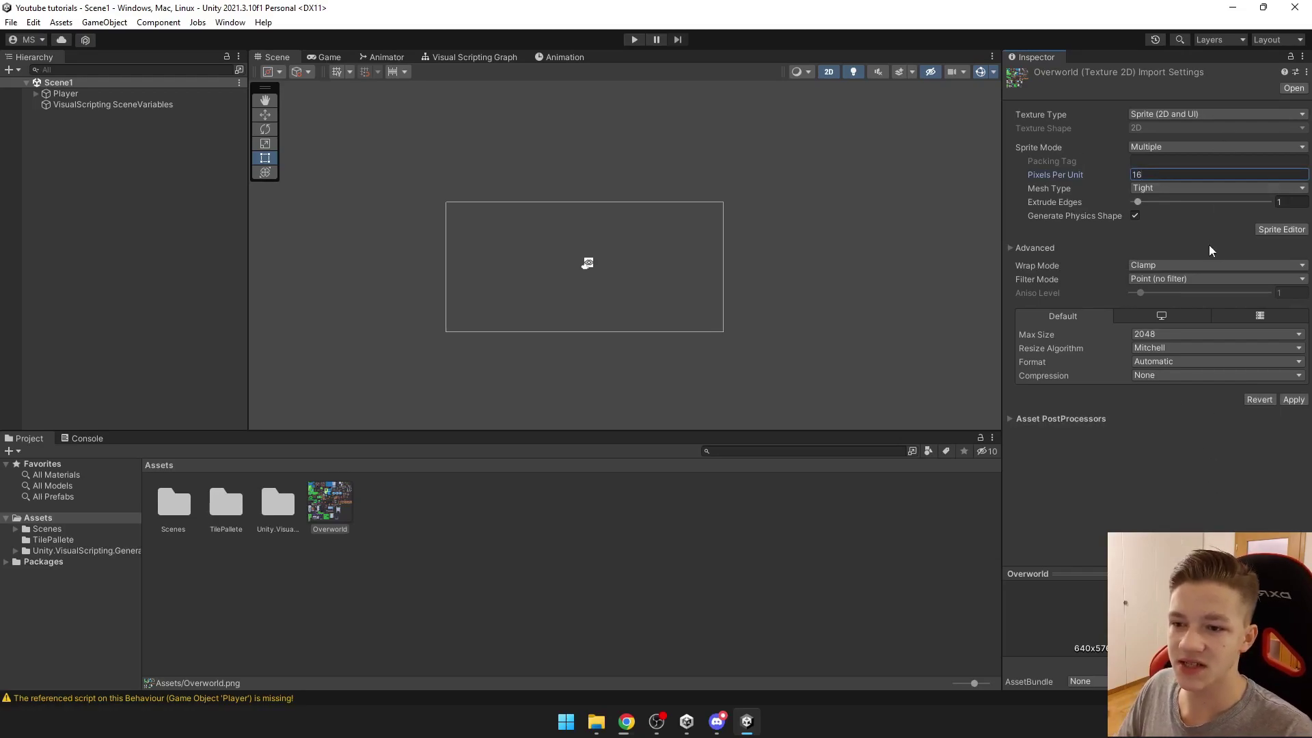
{"action": "left_click", "coordinate": [1294, 399]}
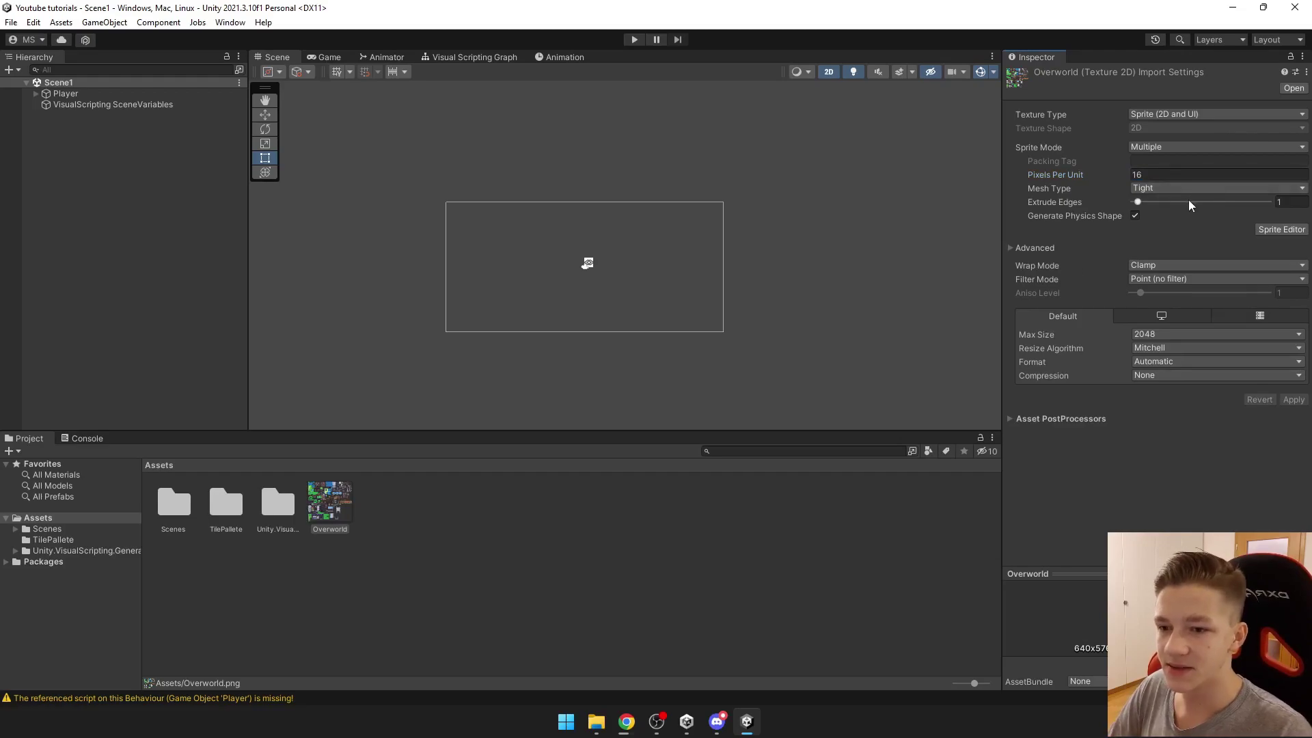
Open the Overworld texture in the Sprite Editor and set slicing to Grid By Cell Size with a 16 x 16 pixel size
{"action": "left_click", "coordinate": [1282, 230]}
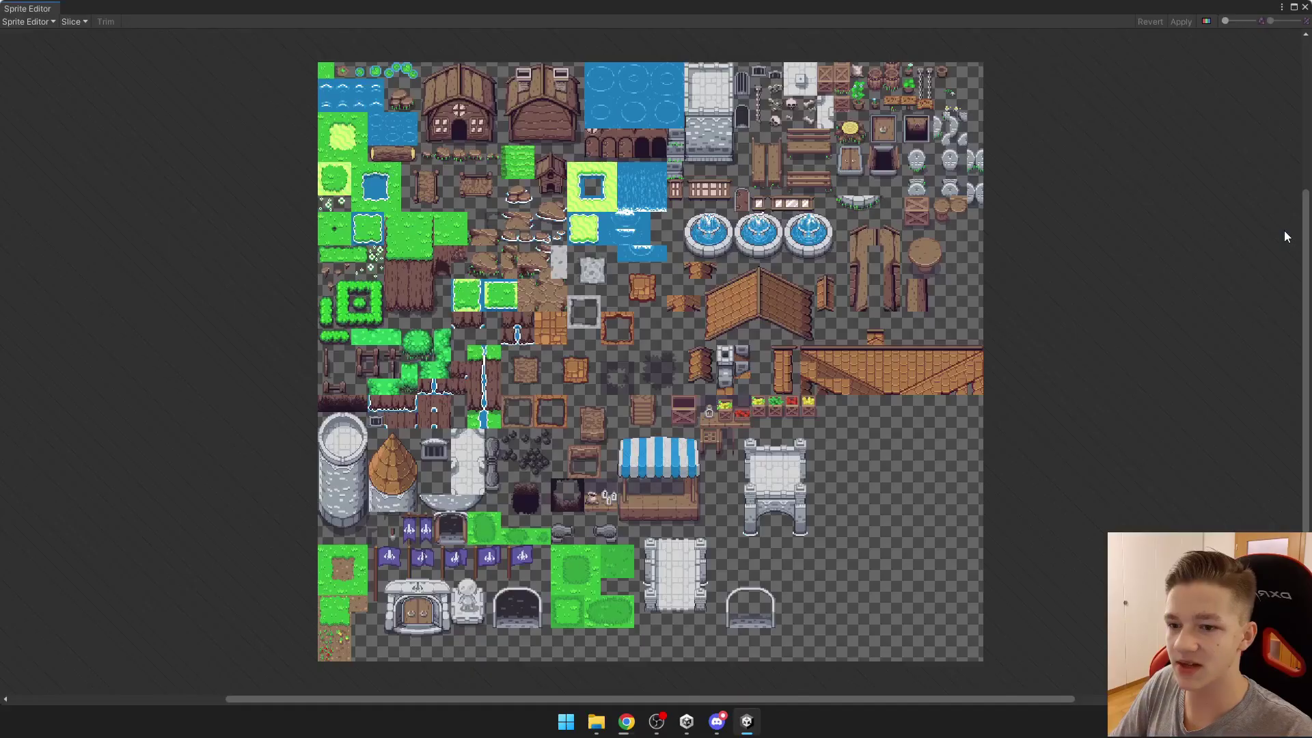
{"action": "left_click", "coordinate": [85, 25]}
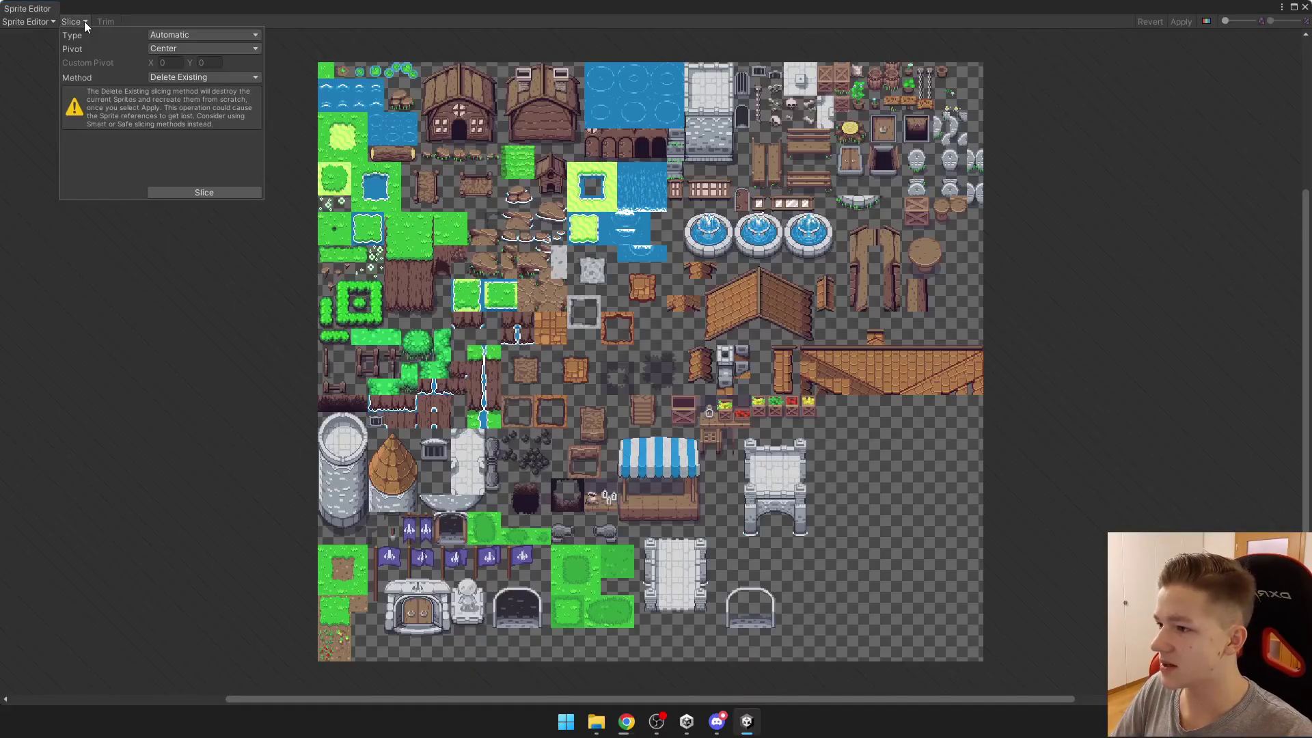
{"action": "left_click", "coordinate": [165, 36]}
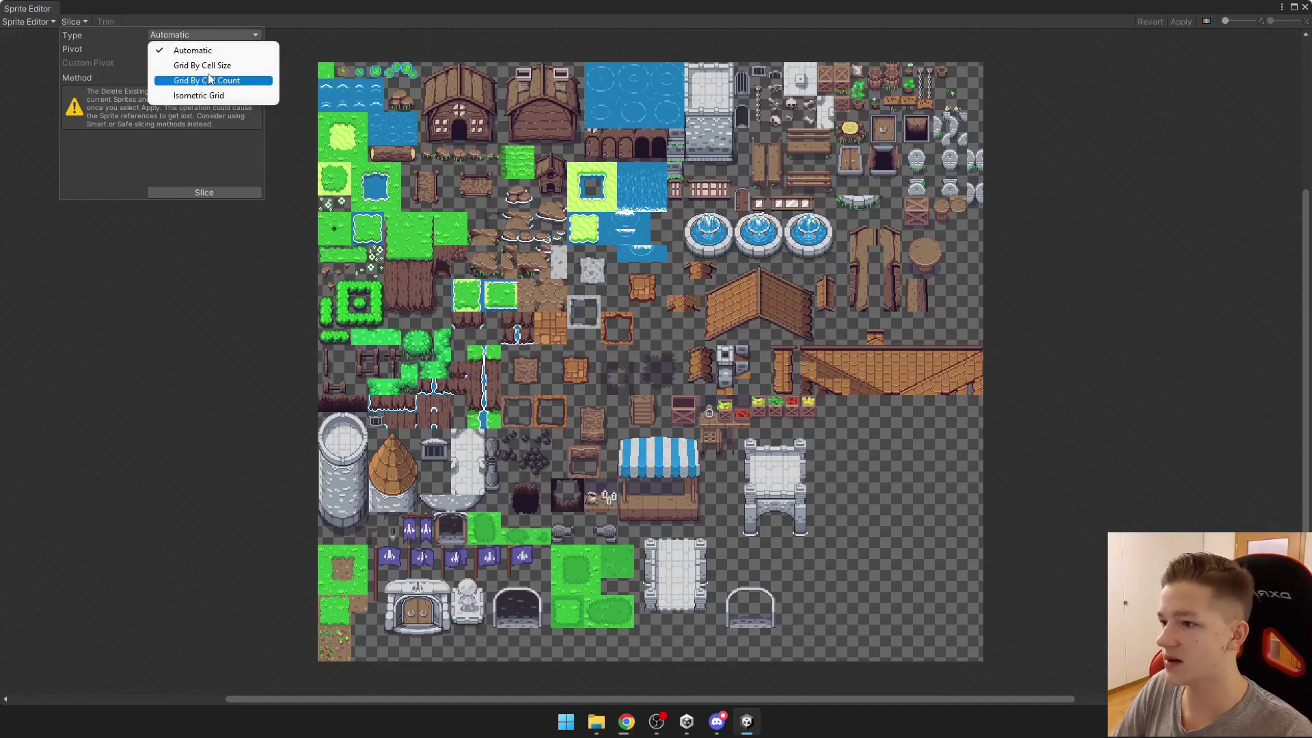
{"action": "left_click", "coordinate": [214, 65]}
{"action": "left_click", "coordinate": [176, 49]}
{"action": "type", "text": "16"}
{"action": "left_click", "coordinate": [243, 52]}
{"action": "type", "text": "16"}
{"action": "scroll", "coordinate": [358, 152], "scroll_direction": "up", "scroll_amount": 5}
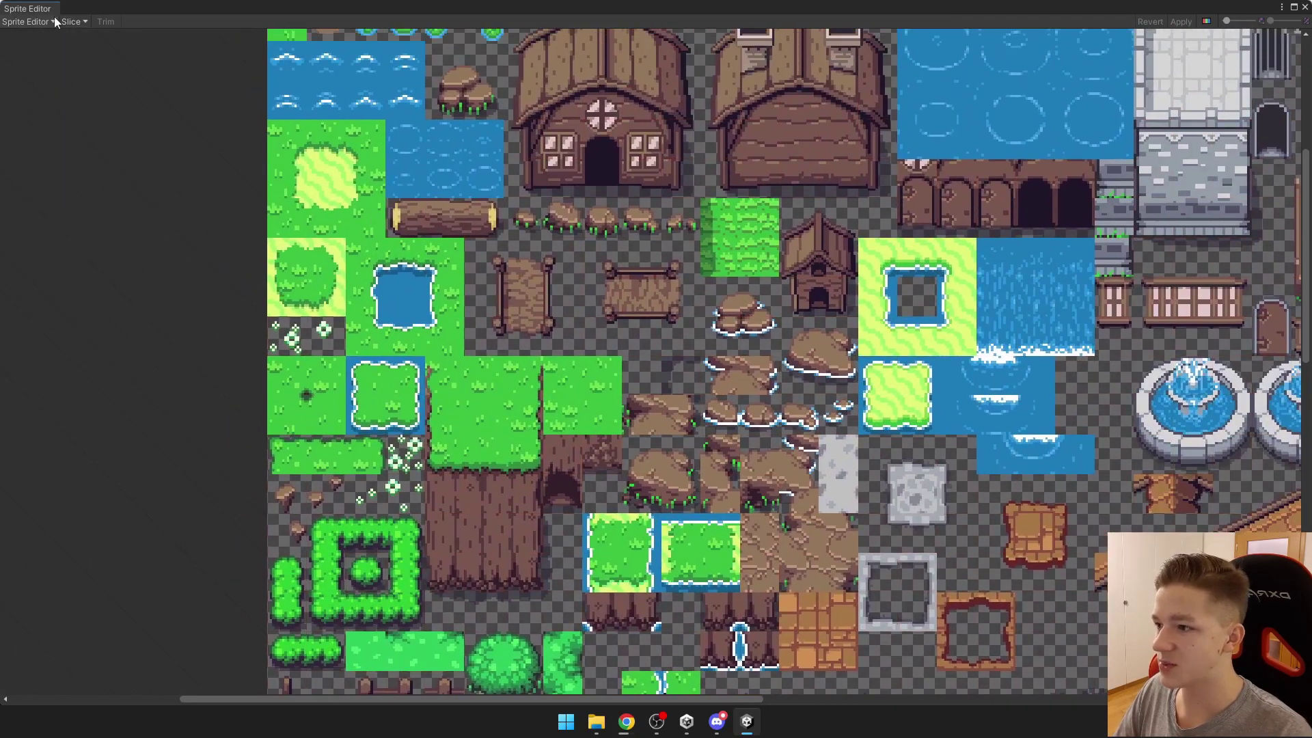
Slice the Overworld sheet with the 16 x 16 grid and apply the result
{"action": "left_click", "coordinate": [72, 22]}
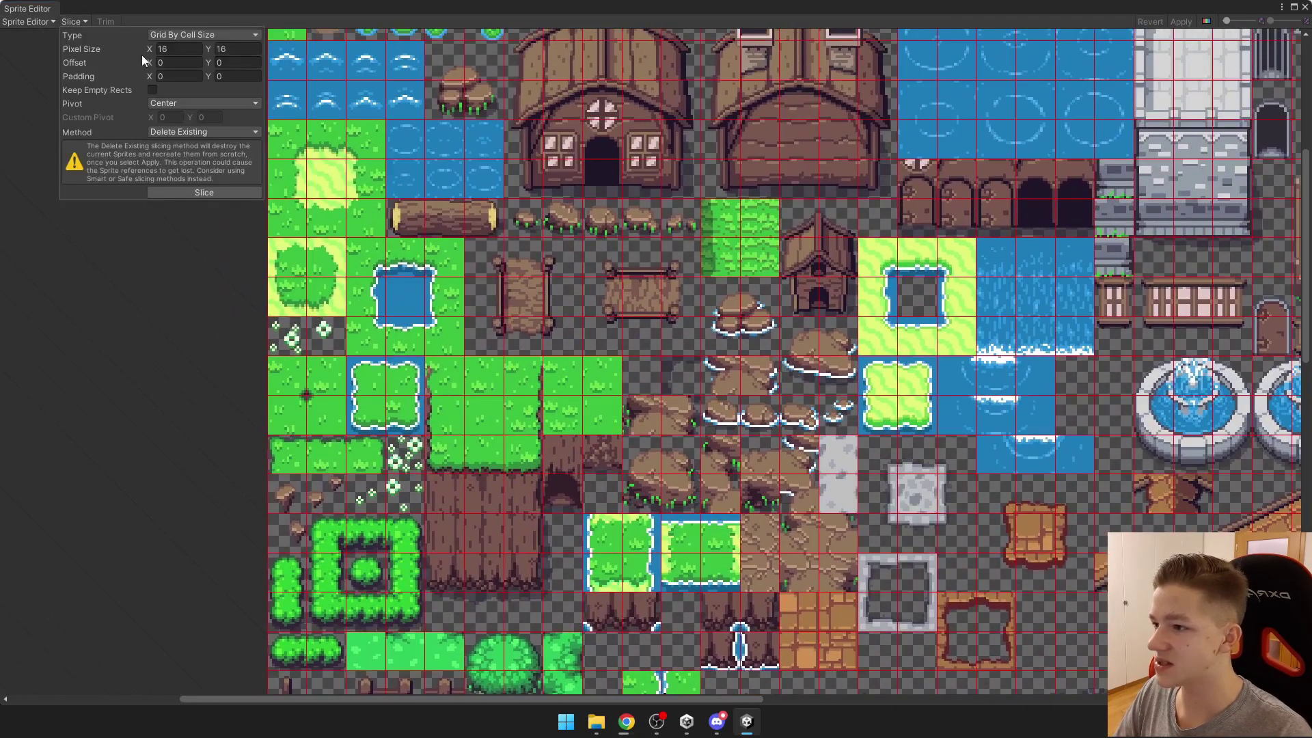
{"action": "left_click", "coordinate": [190, 50]}
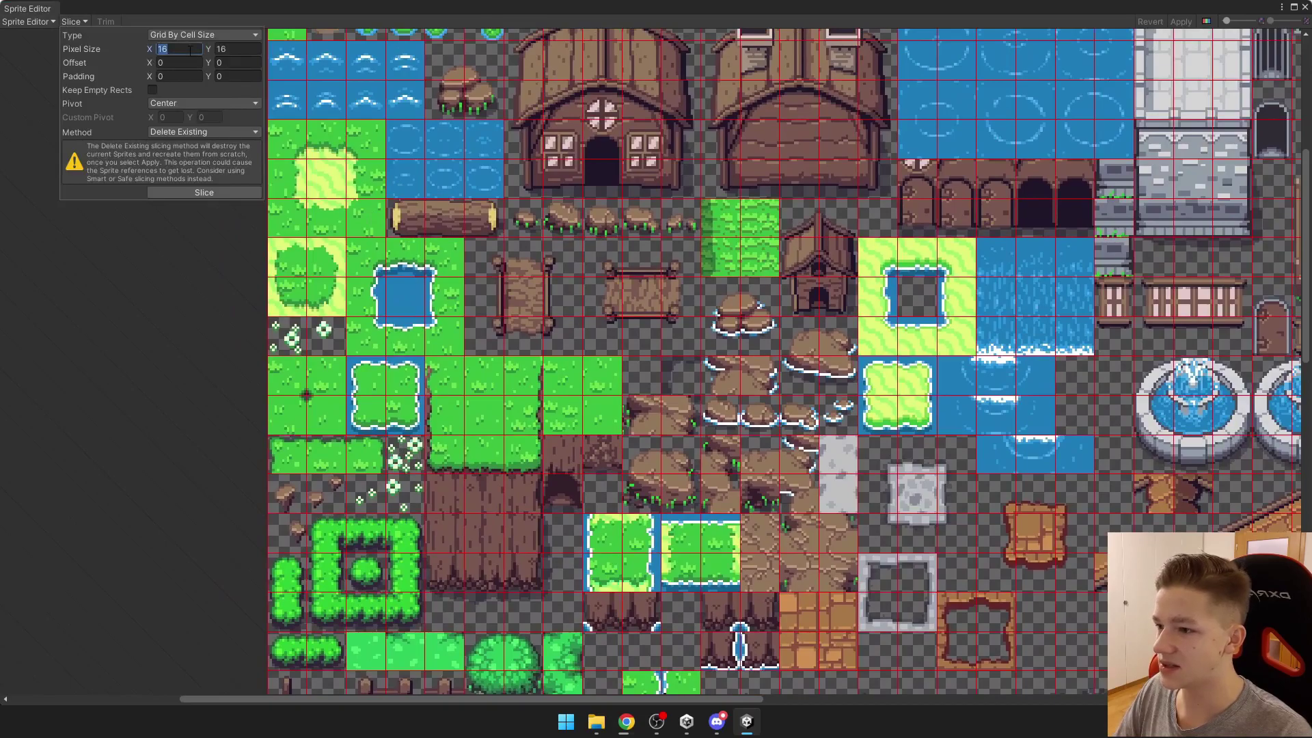
{"action": "left_click", "coordinate": [207, 191]}
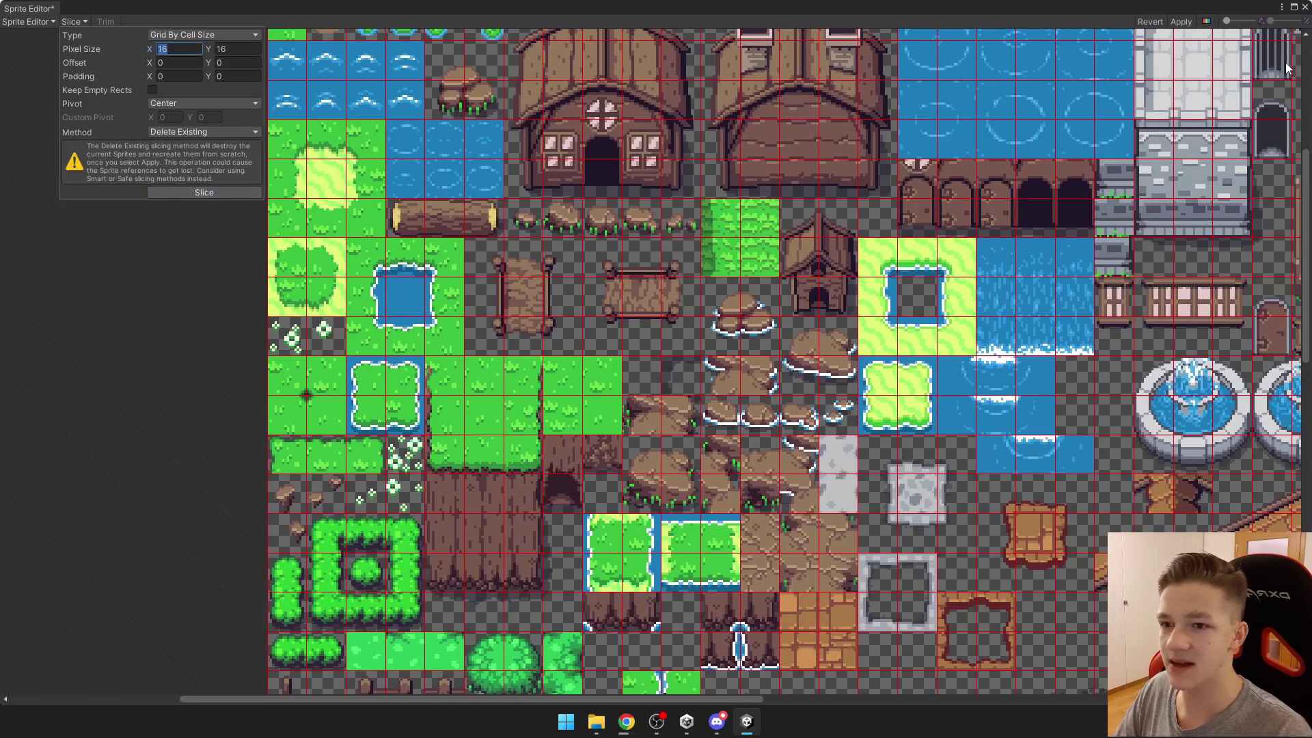
{"action": "left_click", "coordinate": [1181, 21]}
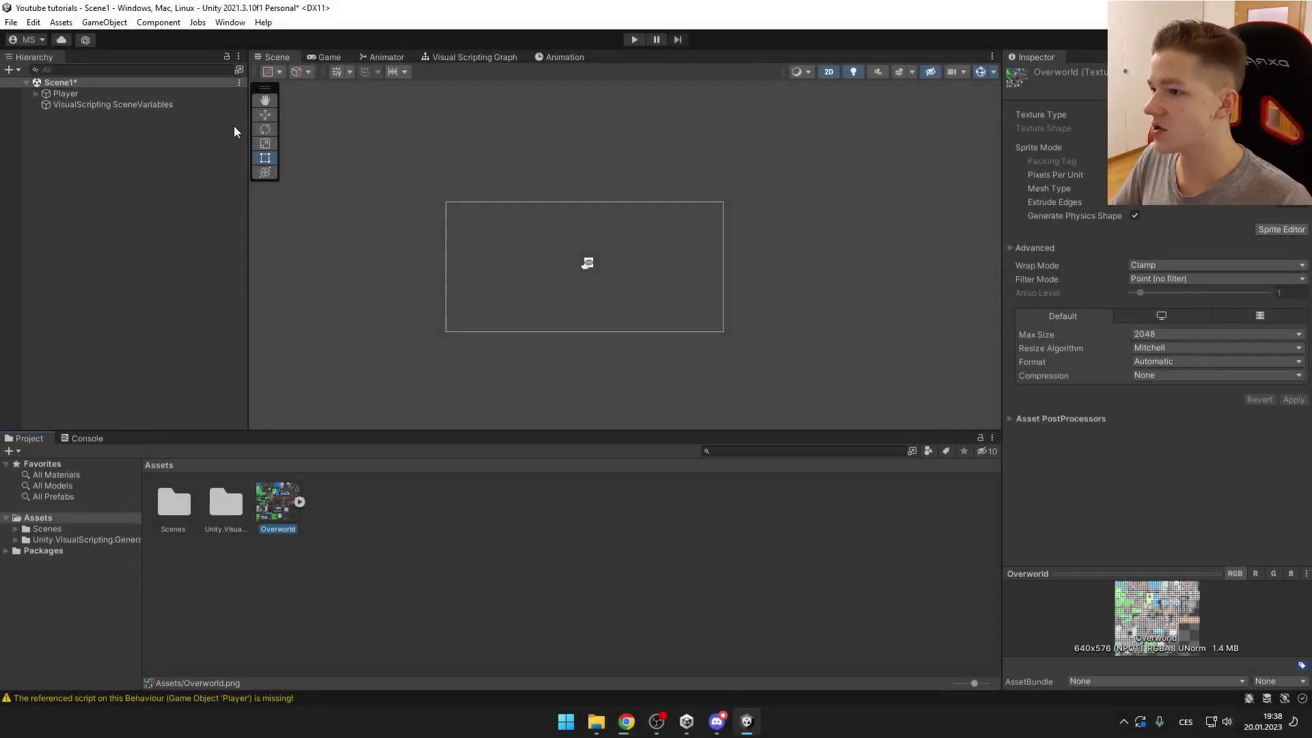
Create a rectangular tilemap in Scene1 and name it Background
{"action": "right_click", "coordinate": [67, 161]}
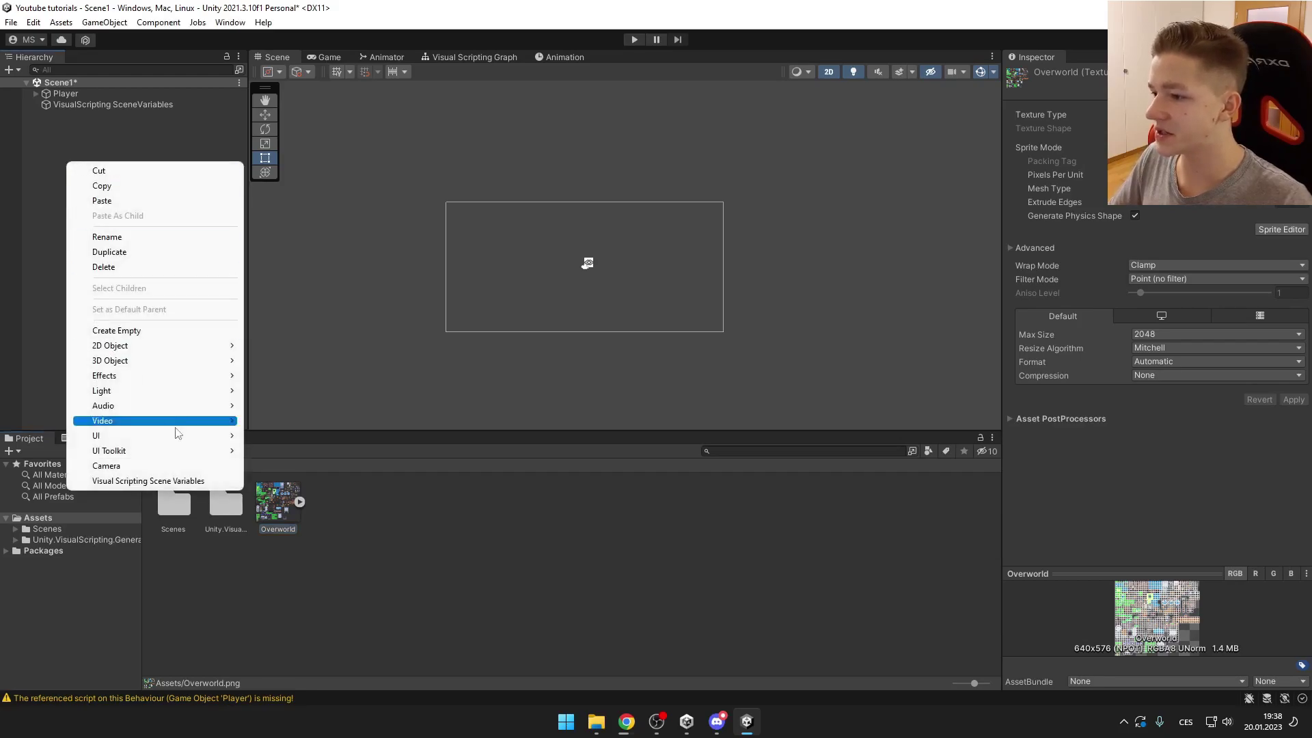
{"action": "mouse_move", "coordinate": [205, 346]}
{"action": "mouse_move", "coordinate": [361, 380]}
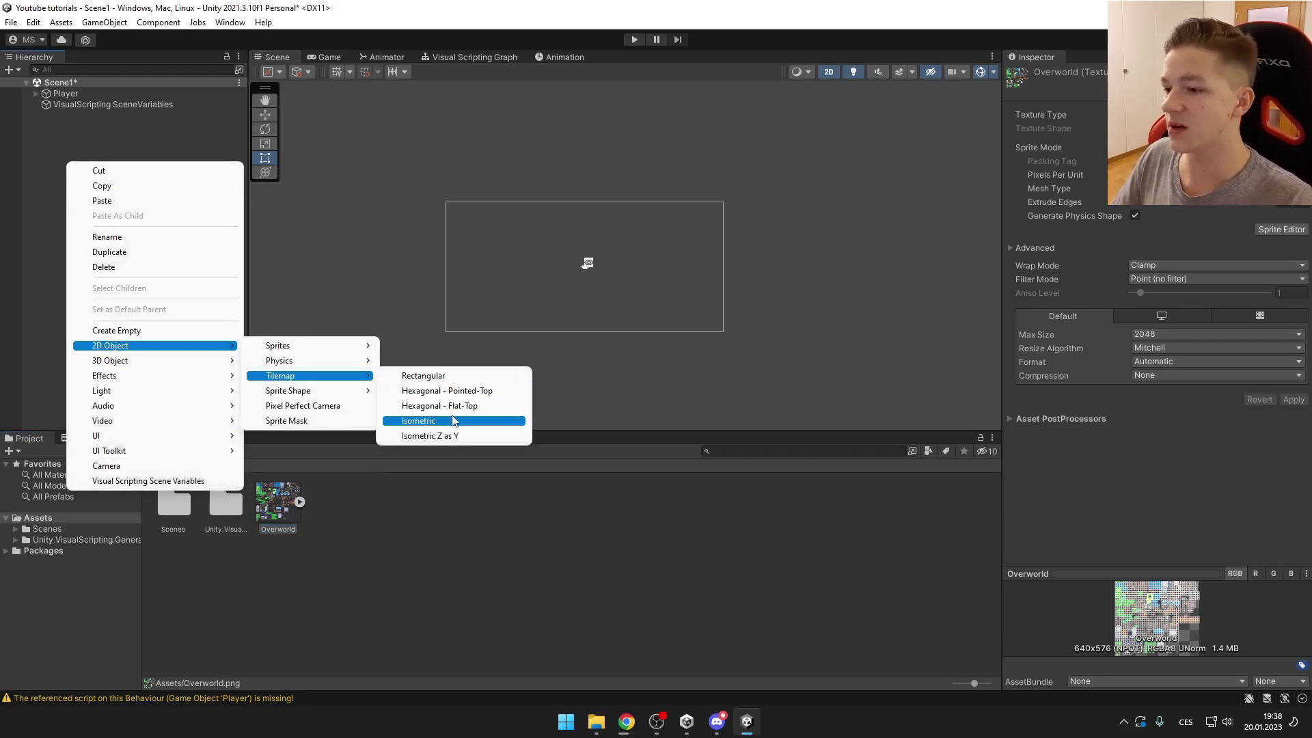
{"action": "left_click", "coordinate": [419, 376]}
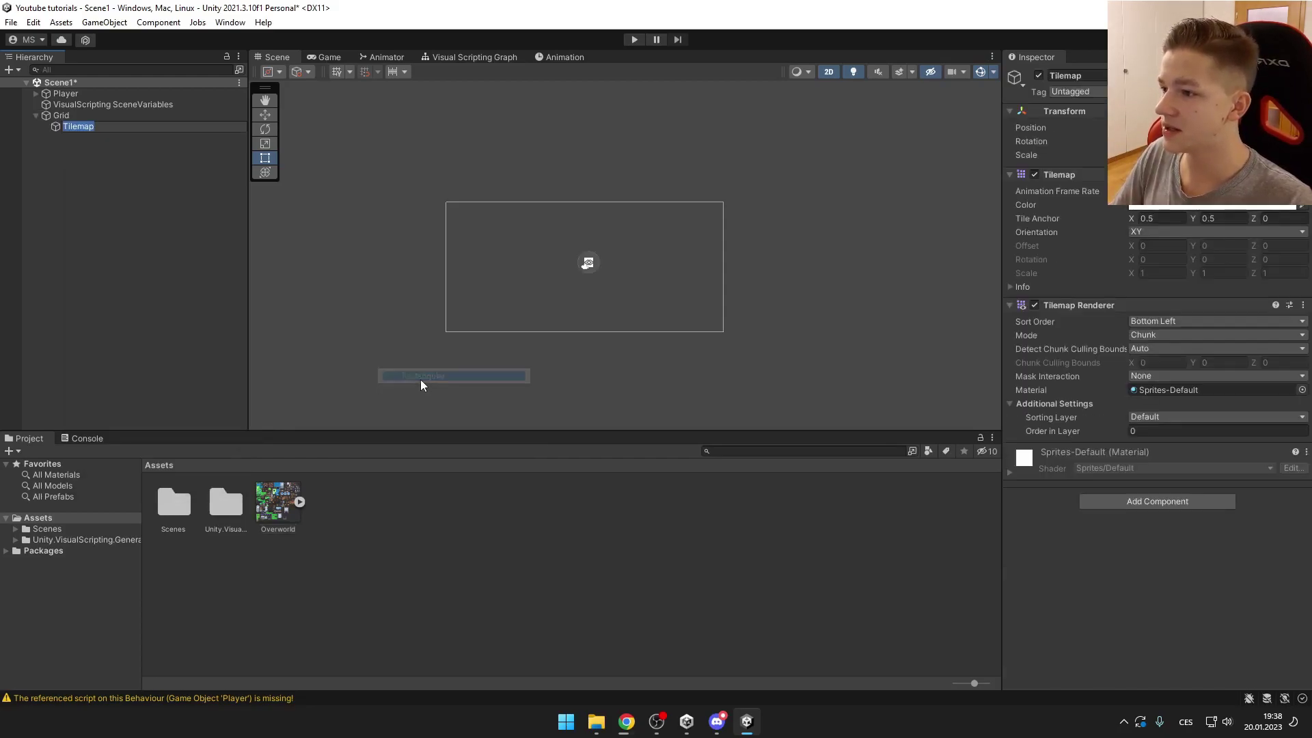
{"action": "type", "text": "G"}
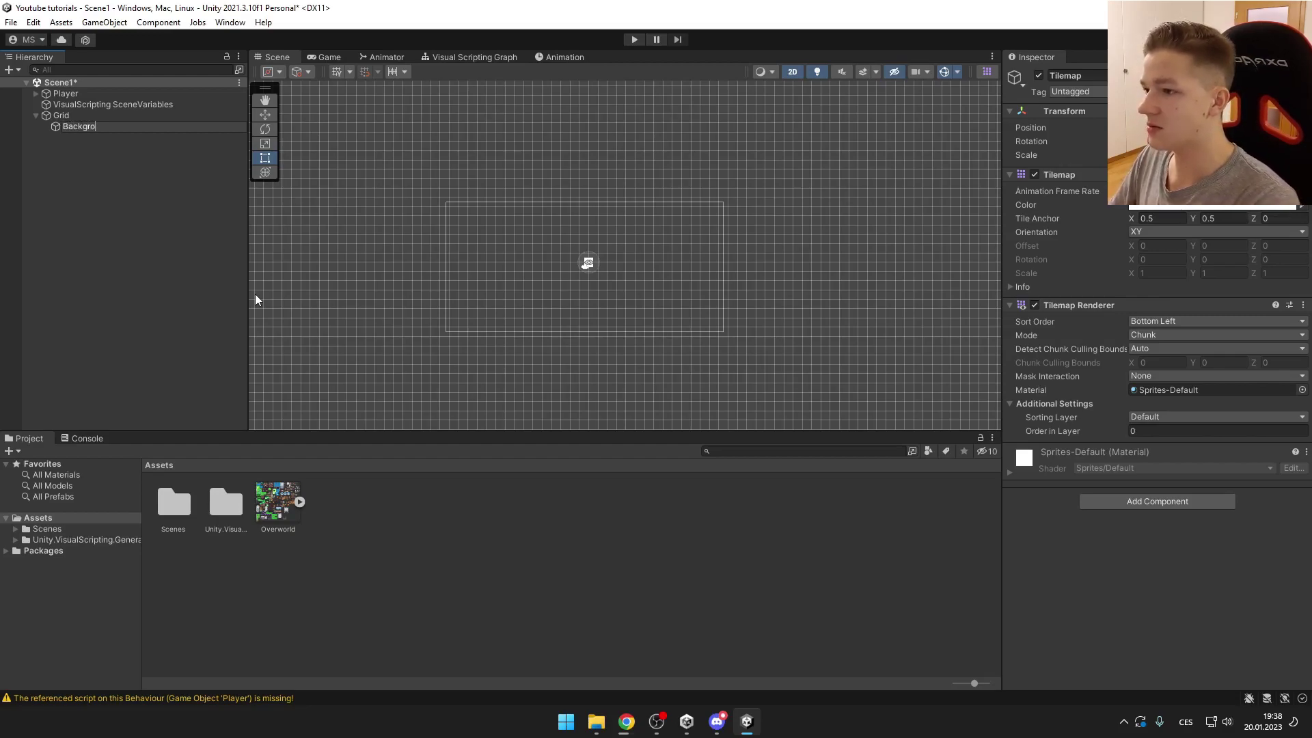
{"action": "type", "text": "nd"}
{"action": "key", "text": "Return"}
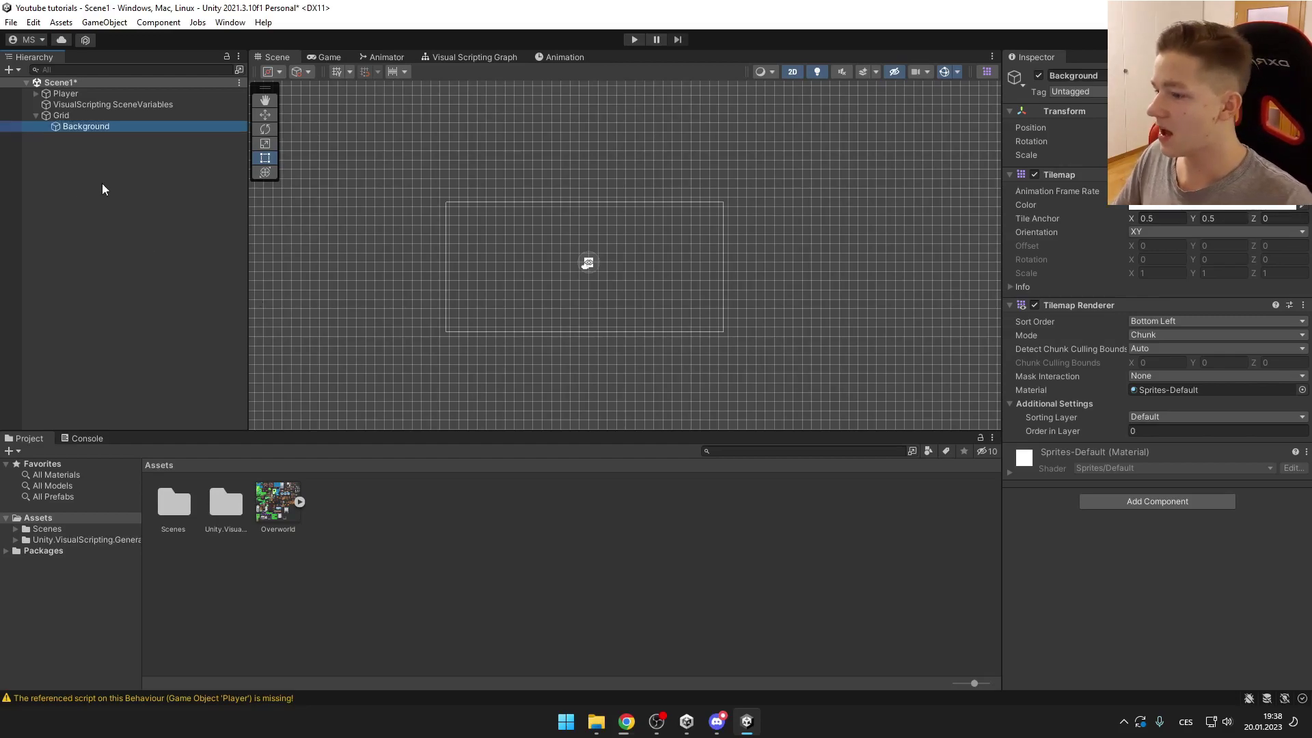
Add a second rectangular tilemap named Walls under Grid and give it a Tilemap Collider 2D component
{"action": "right_click", "coordinate": [76, 116]}
{"action": "mouse_move", "coordinate": [130, 318]}
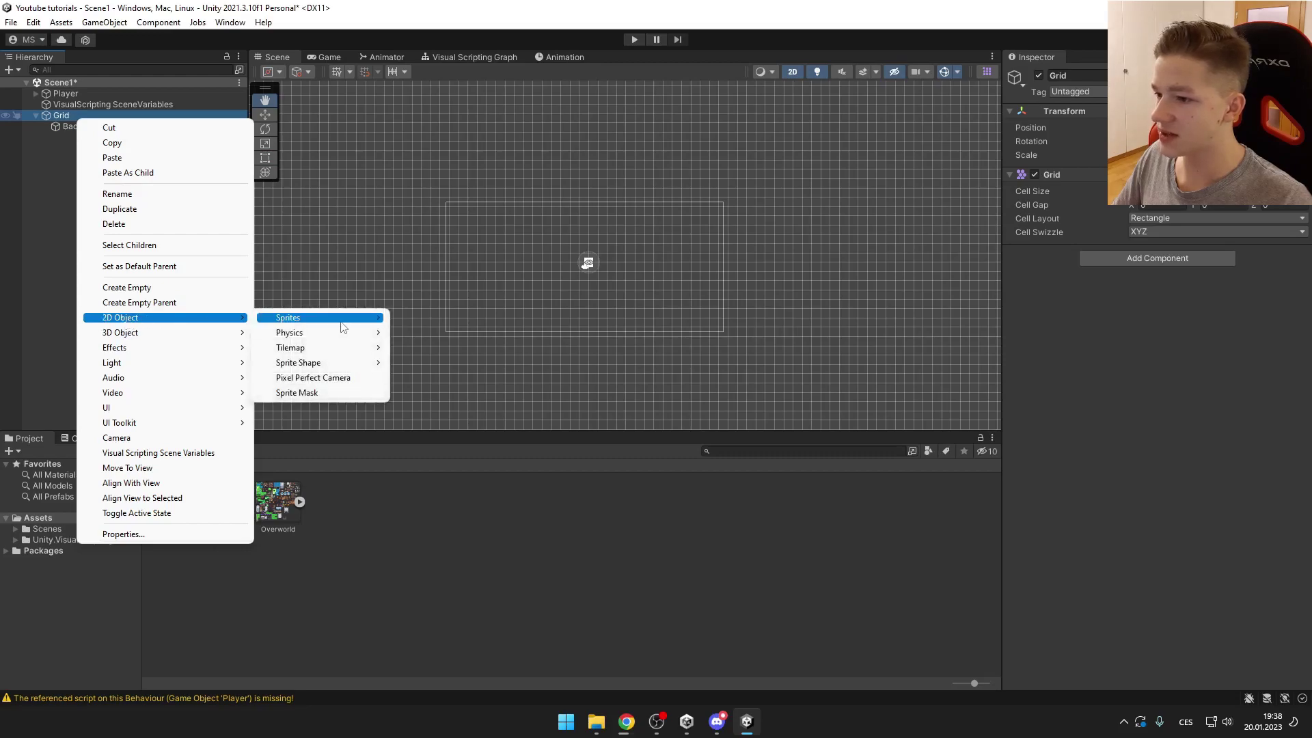
{"action": "mouse_move", "coordinate": [321, 332]}
{"action": "mouse_move", "coordinate": [352, 349]}
{"action": "left_click", "coordinate": [457, 347]}
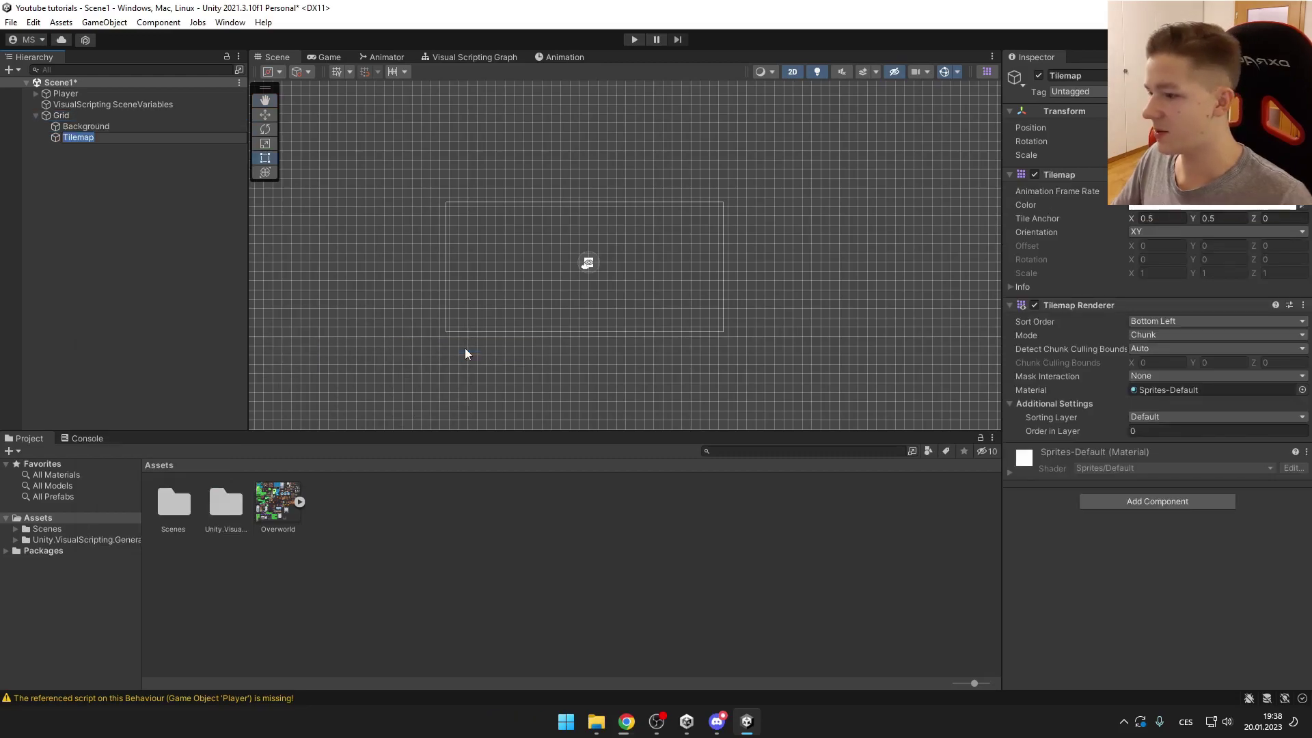
{"action": "type", "text": "Wa"}
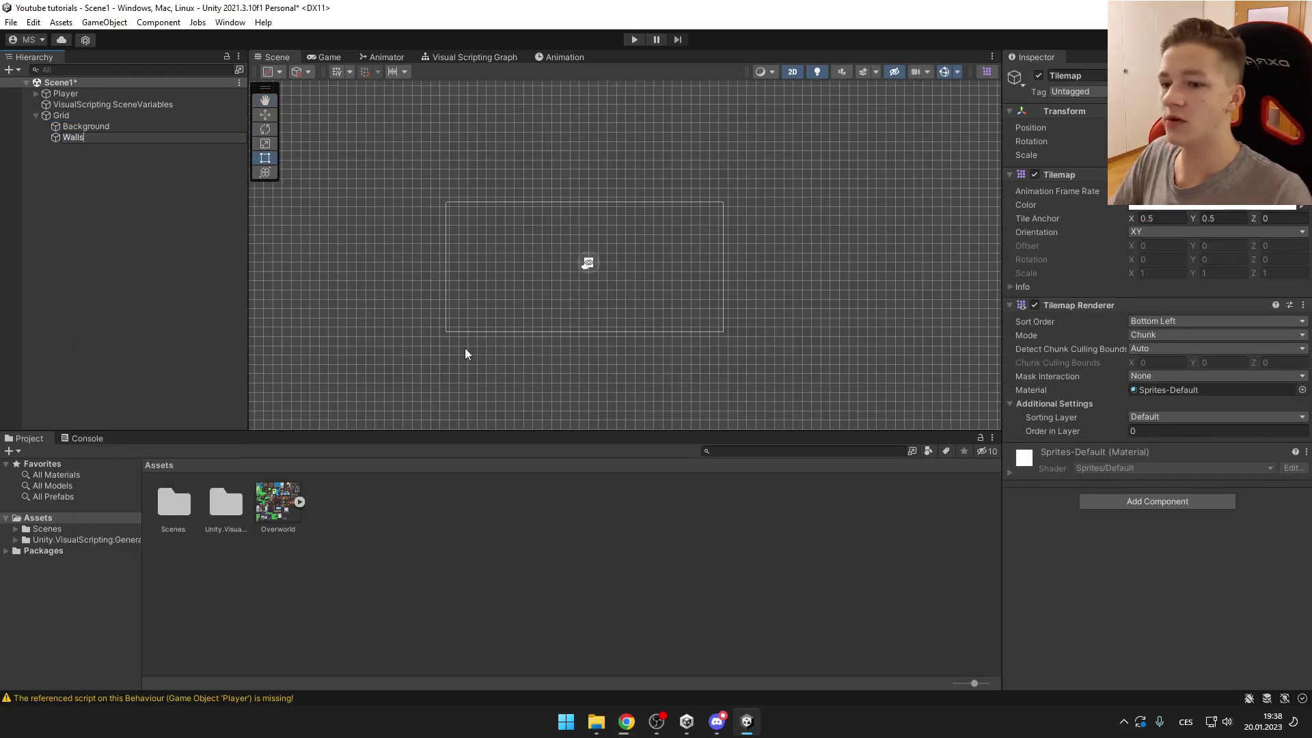
{"action": "type", "text": "lls"}
{"action": "key", "text": "Return"}
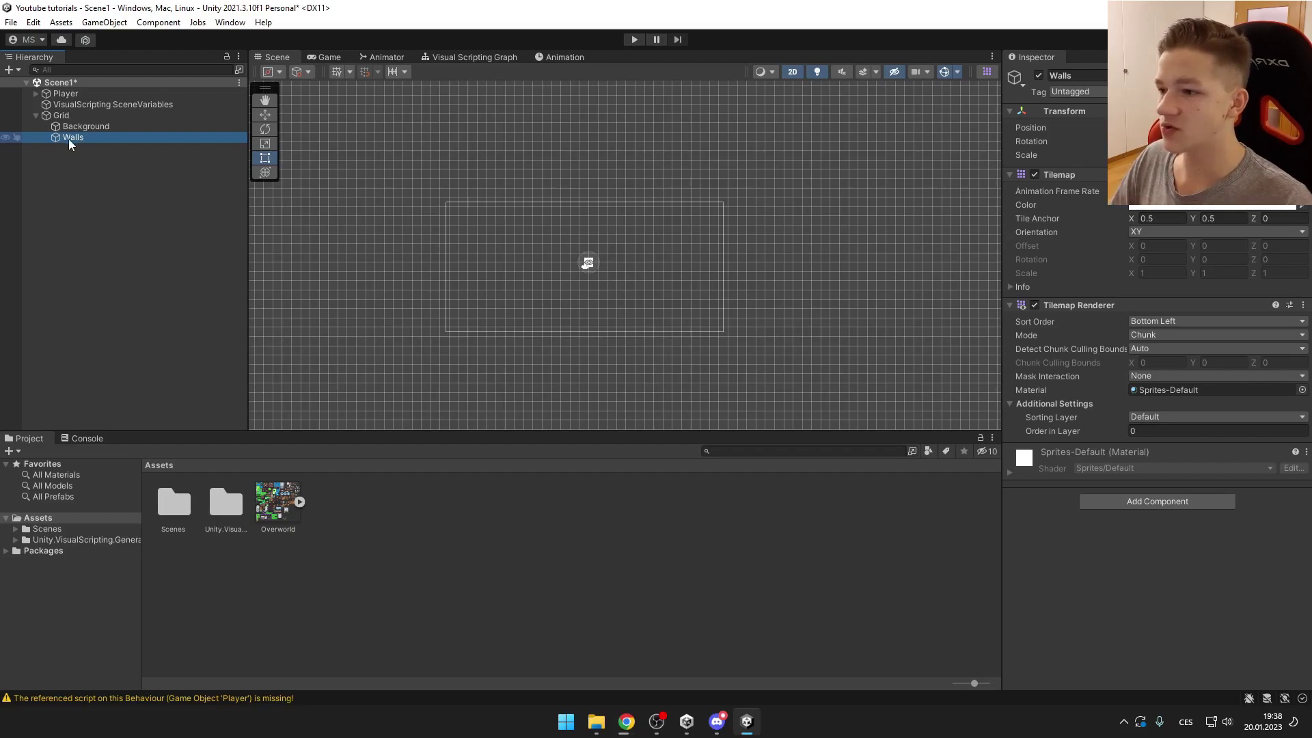
{"action": "left_click", "coordinate": [1208, 501]}
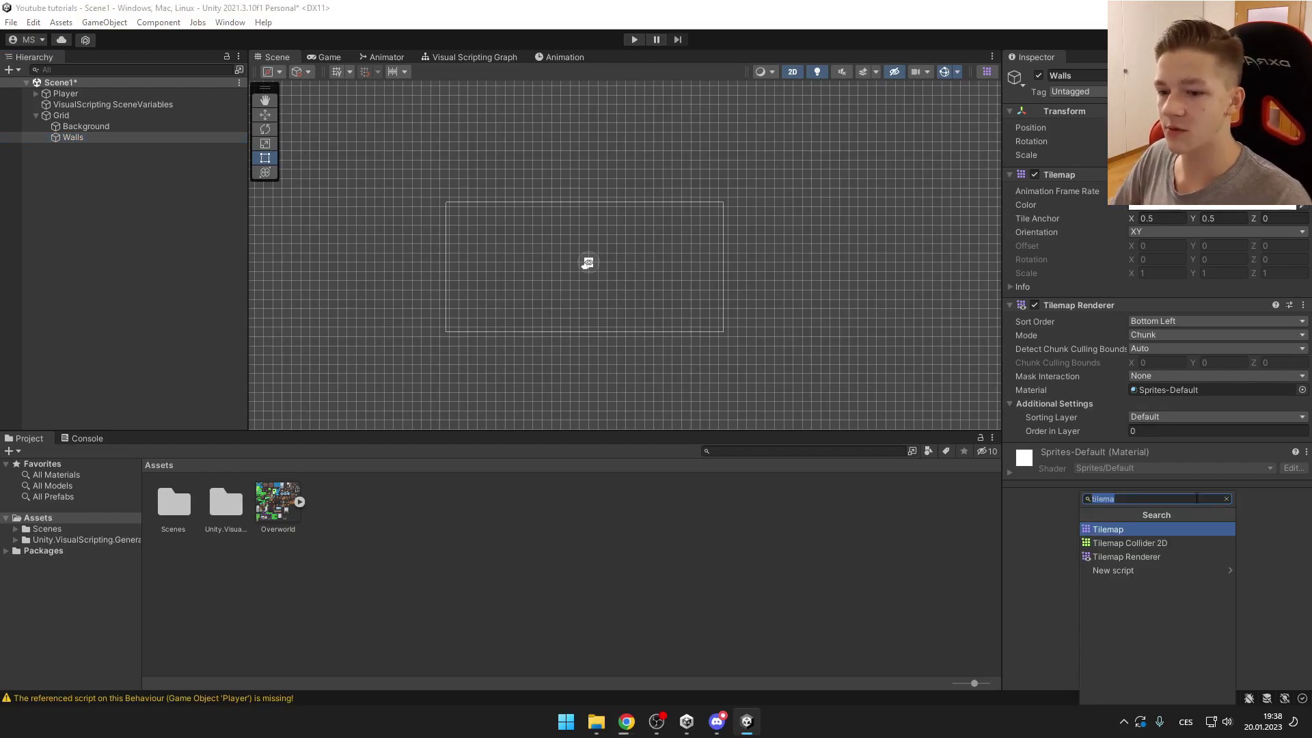
{"action": "left_click", "coordinate": [1169, 541]}
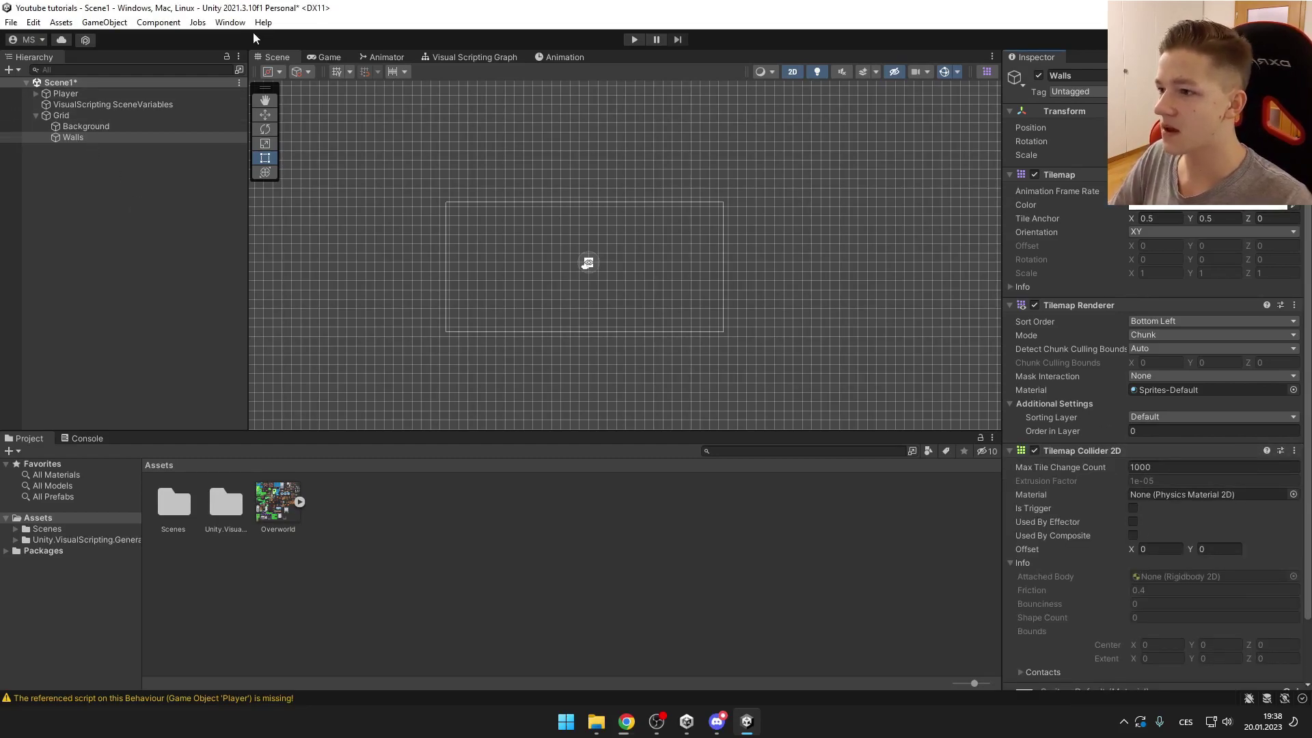
Open the Tile Palette window and dock it beside the Inspector
{"action": "left_click", "coordinate": [230, 22]}
{"action": "mouse_move", "coordinate": [275, 367]}
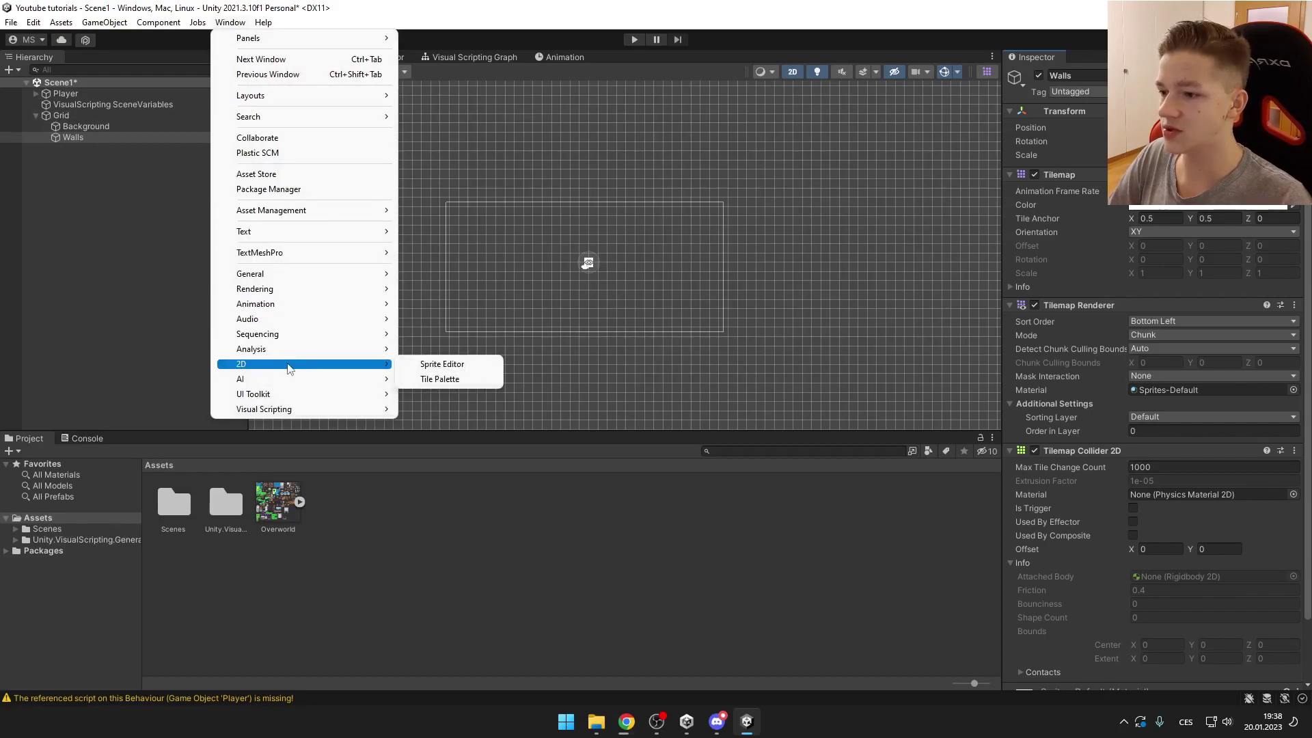
{"action": "left_click", "coordinate": [463, 379]}
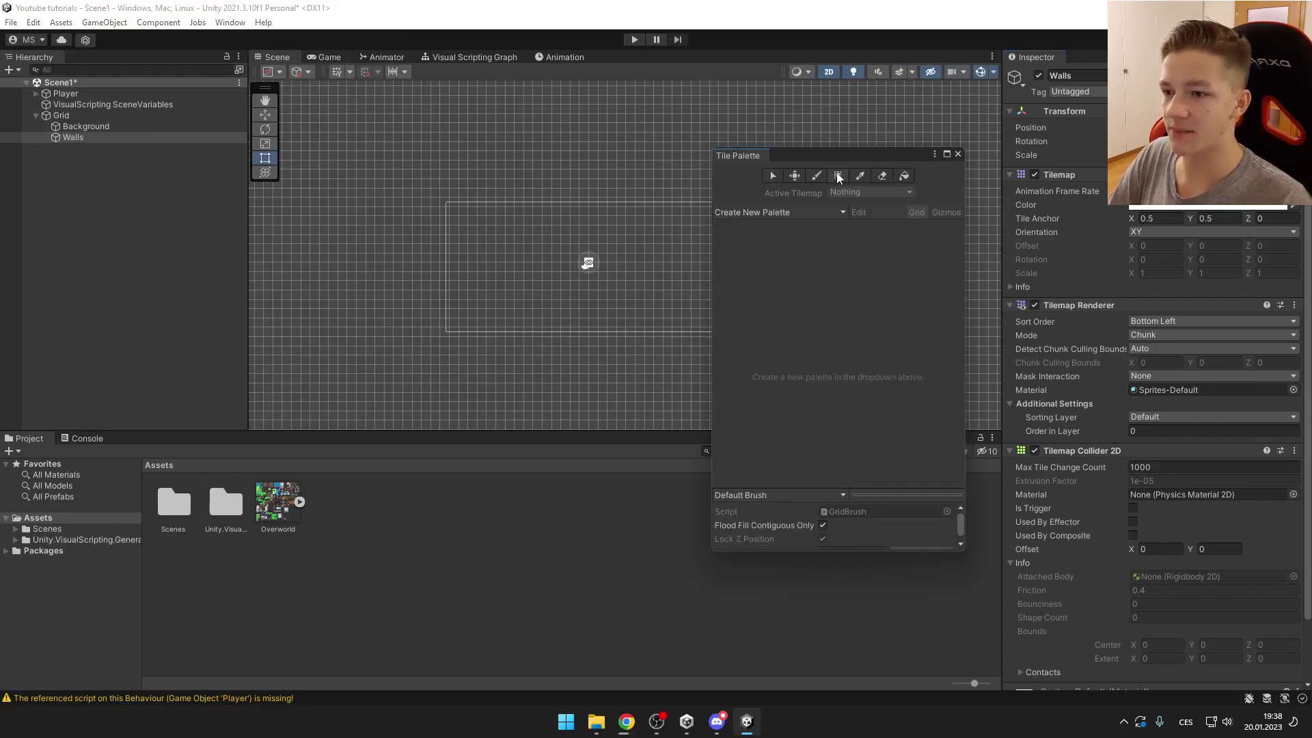
{"action": "left_click_drag", "start_coordinate": [735, 152], "coordinate": [1093, 58]}
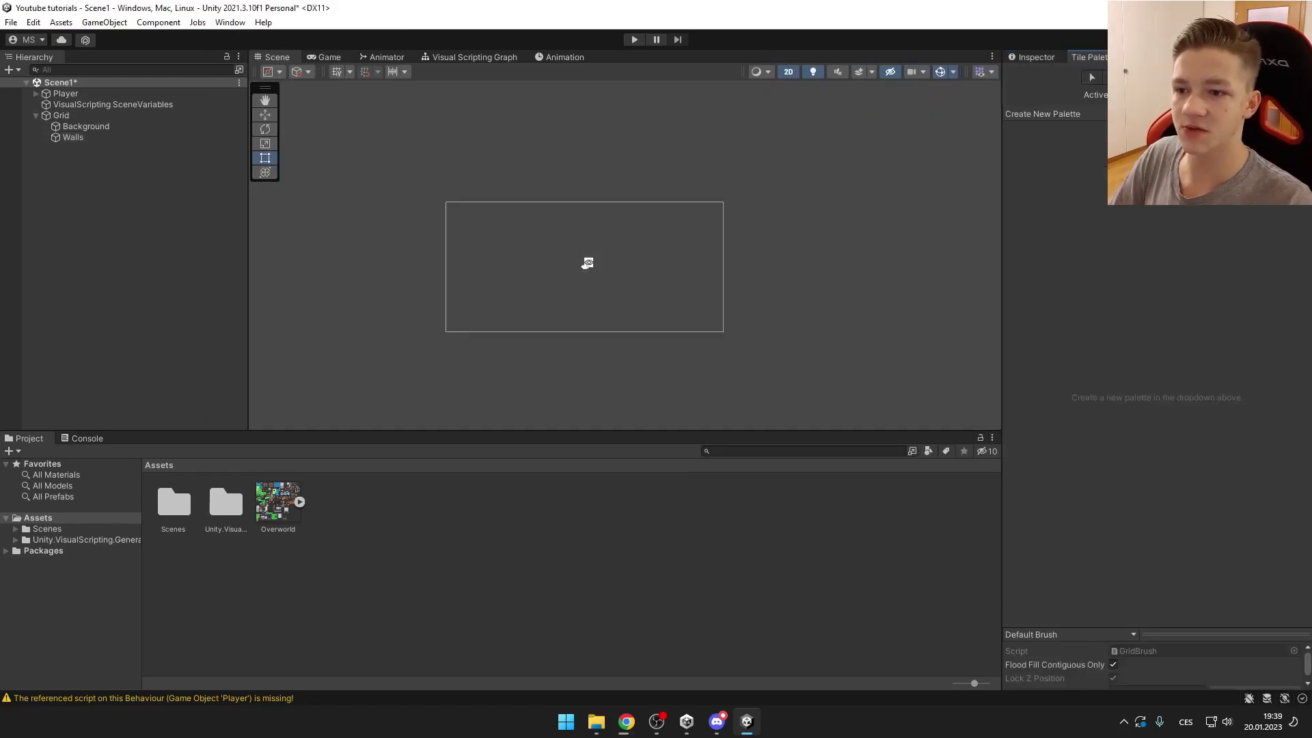
Create a folder named TilePallete in Assets
{"action": "left_click", "coordinate": [1059, 111]}
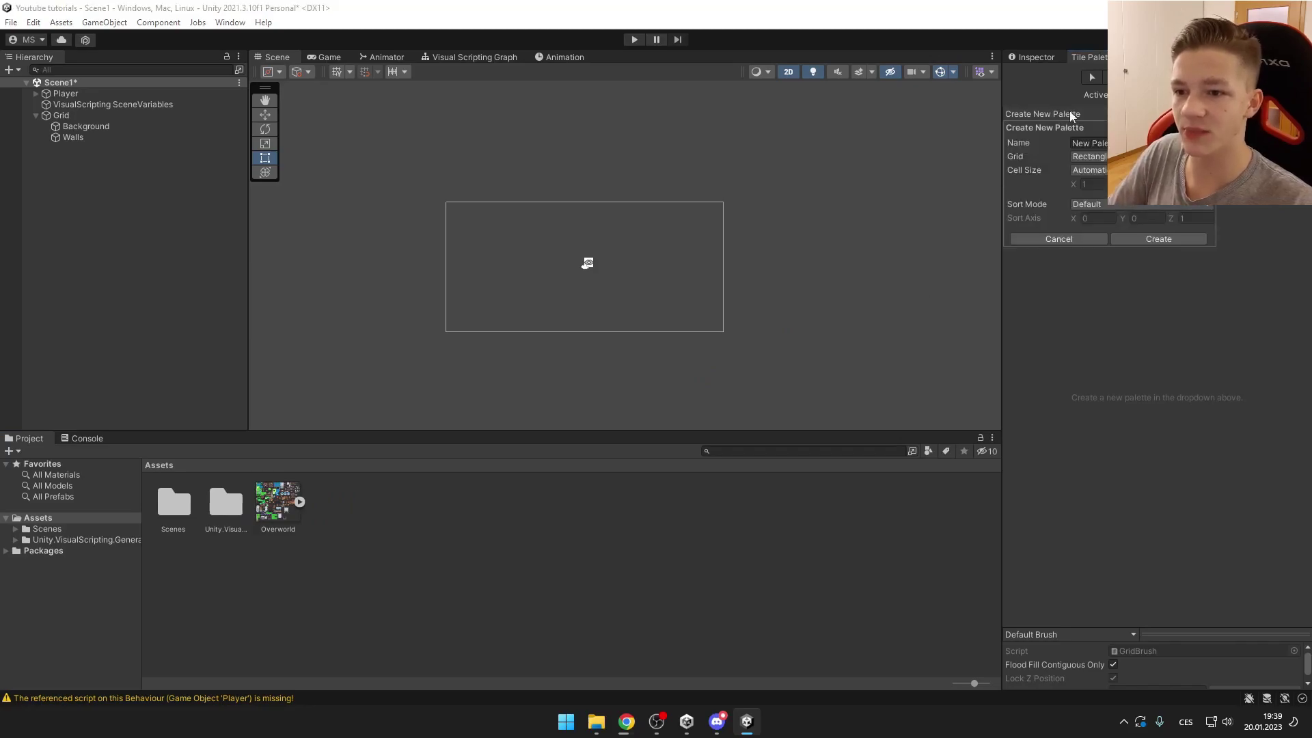
{"action": "right_click", "coordinate": [418, 578]}
{"action": "mouse_move", "coordinate": [519, 213]}
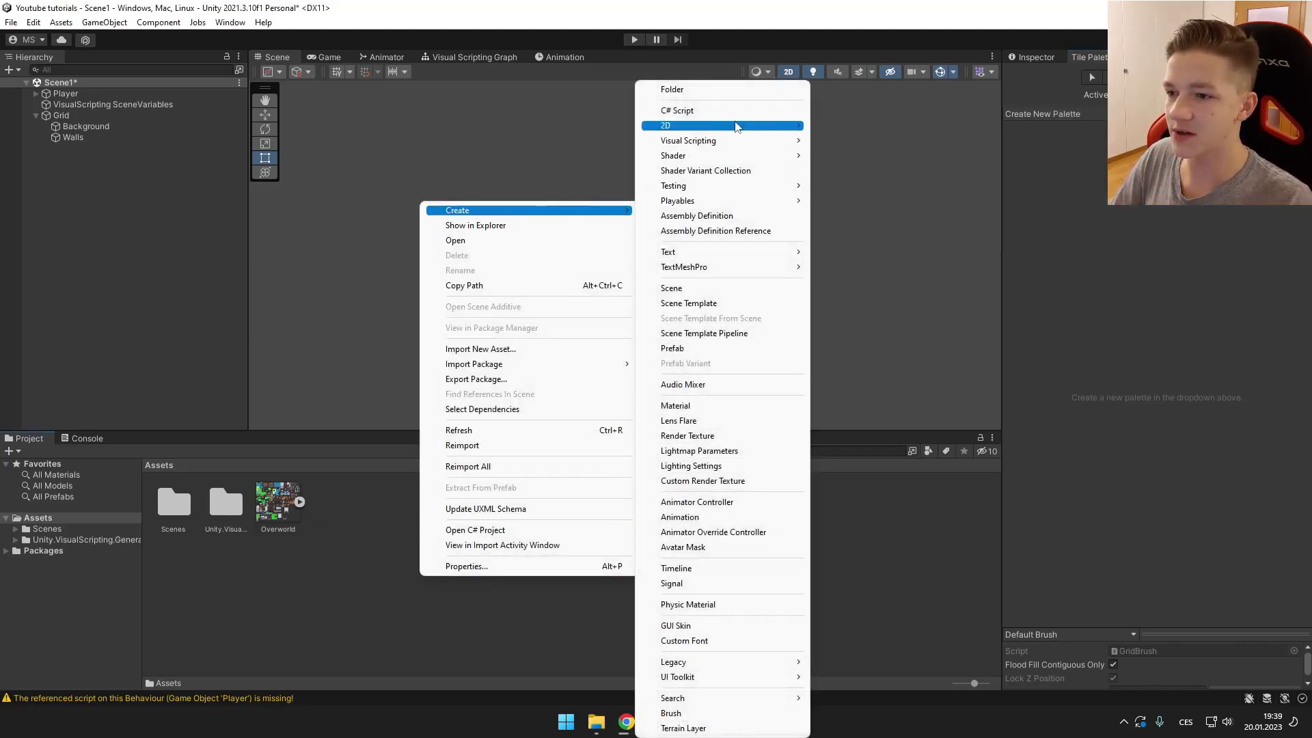
{"action": "left_click", "coordinate": [703, 94]}
{"action": "type", "text": "TilePallete"}
{"action": "key", "text": "Return"}
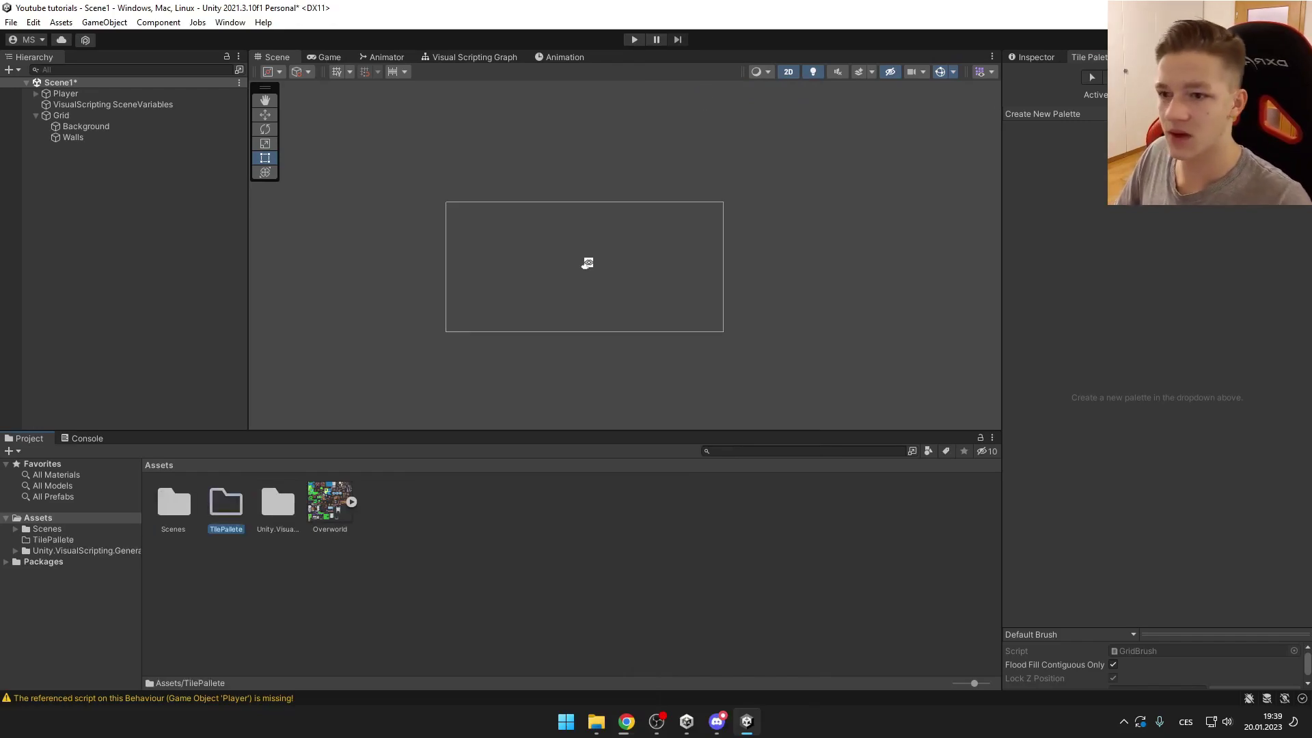
Create a new tile palette with the default name and settings, stored in the TilePallete folder
{"action": "left_click", "coordinate": [1042, 114]}
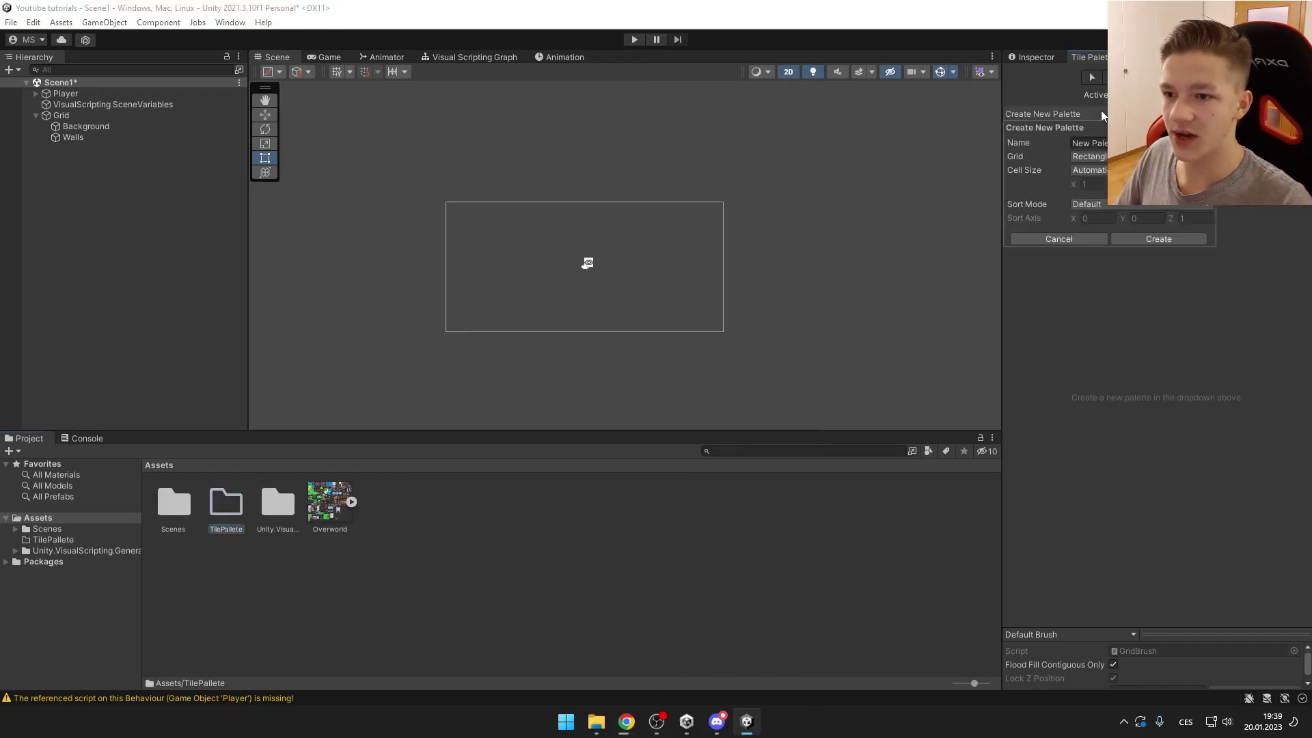
{"action": "left_click", "coordinate": [1157, 238]}
{"action": "left_click", "coordinate": [441, 222]}
{"action": "left_click", "coordinate": [780, 438]}
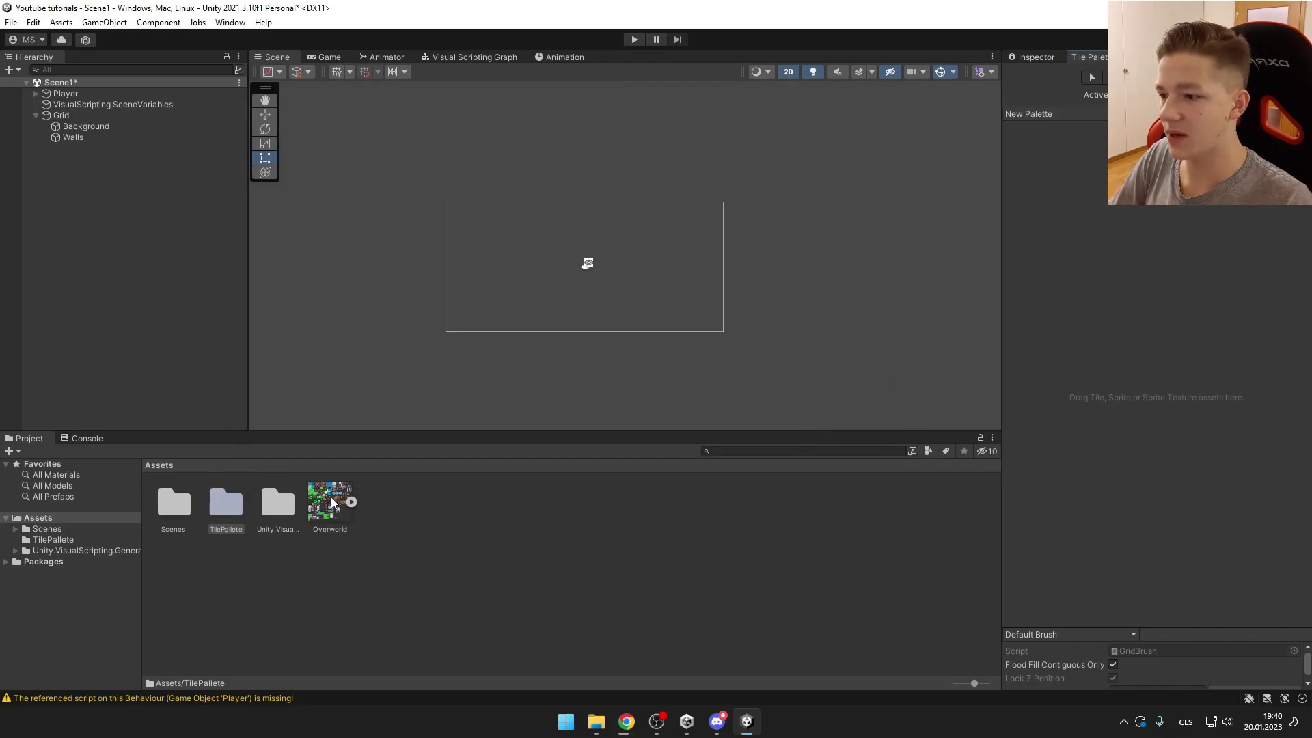
Add the Overworld sheet to New Palette and generate its tiles into the TilePallete folder
{"action": "left_click_drag", "start_coordinate": [331, 506], "coordinate": [1158, 365]}
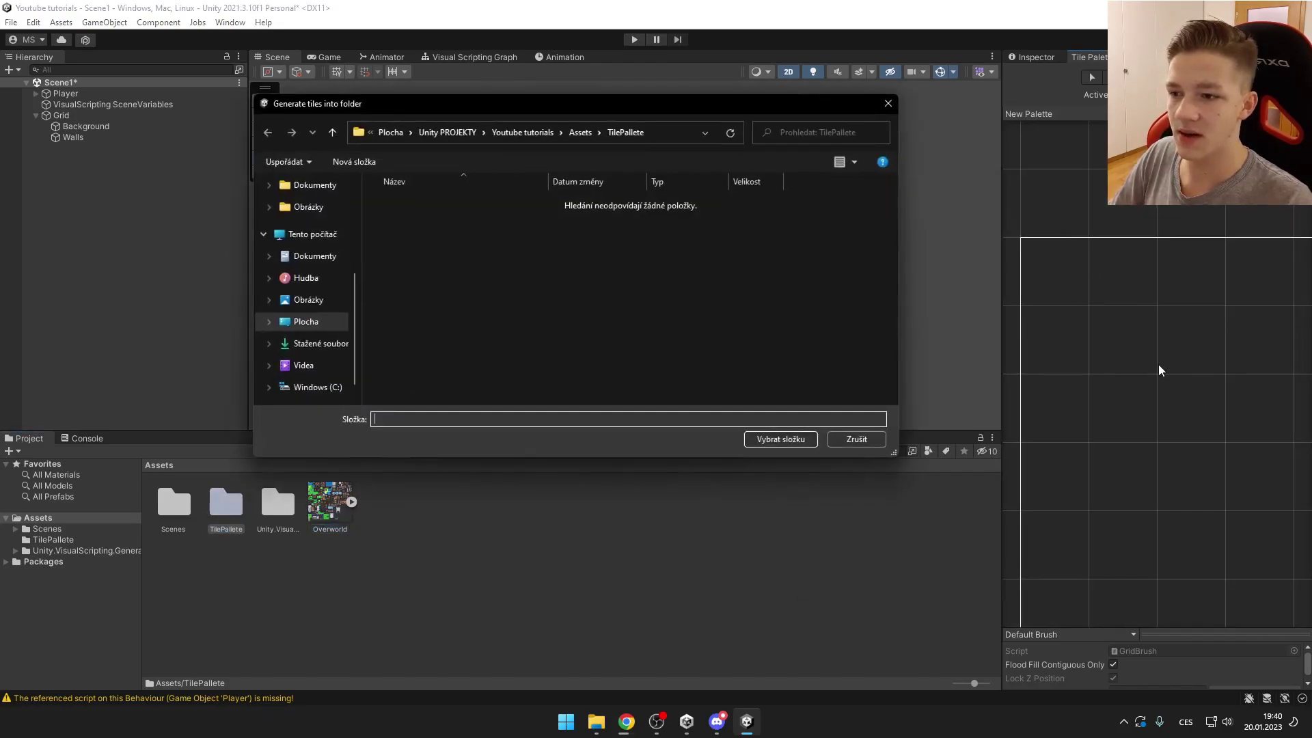
{"action": "left_click", "coordinate": [580, 132]}
{"action": "left_click", "coordinate": [423, 224]}
{"action": "left_click", "coordinate": [781, 439]}
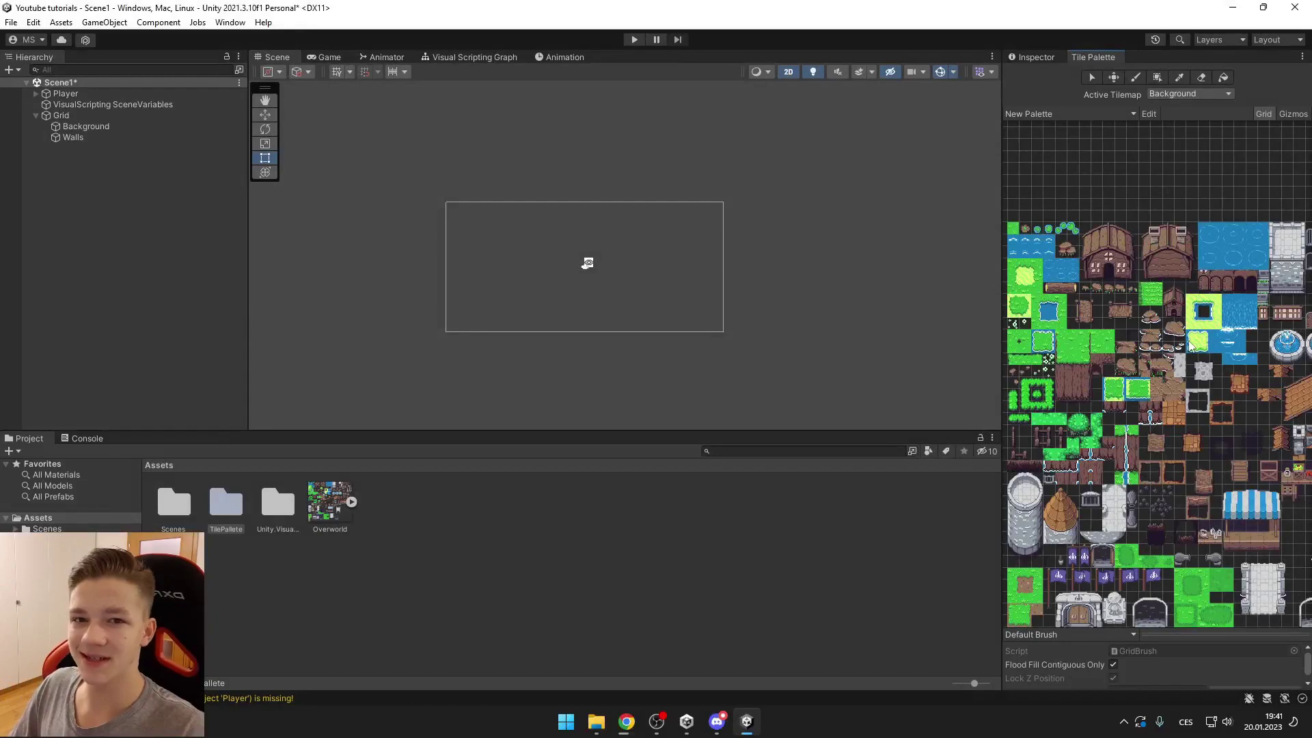
Pick a single grass tile and a large square block of tiles in the palette
{"action": "scroll", "coordinate": [1153, 350], "scroll_direction": "up", "scroll_amount": 3}
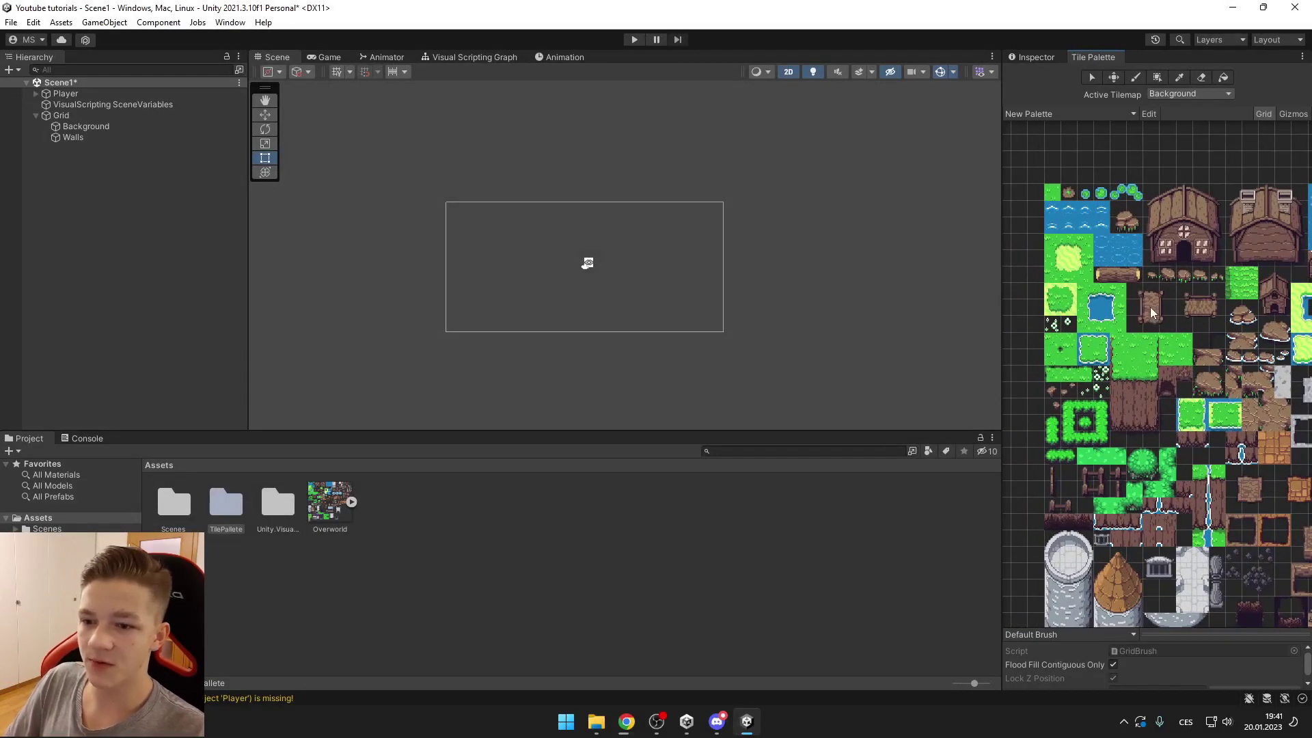
{"action": "left_click", "coordinate": [1175, 346]}
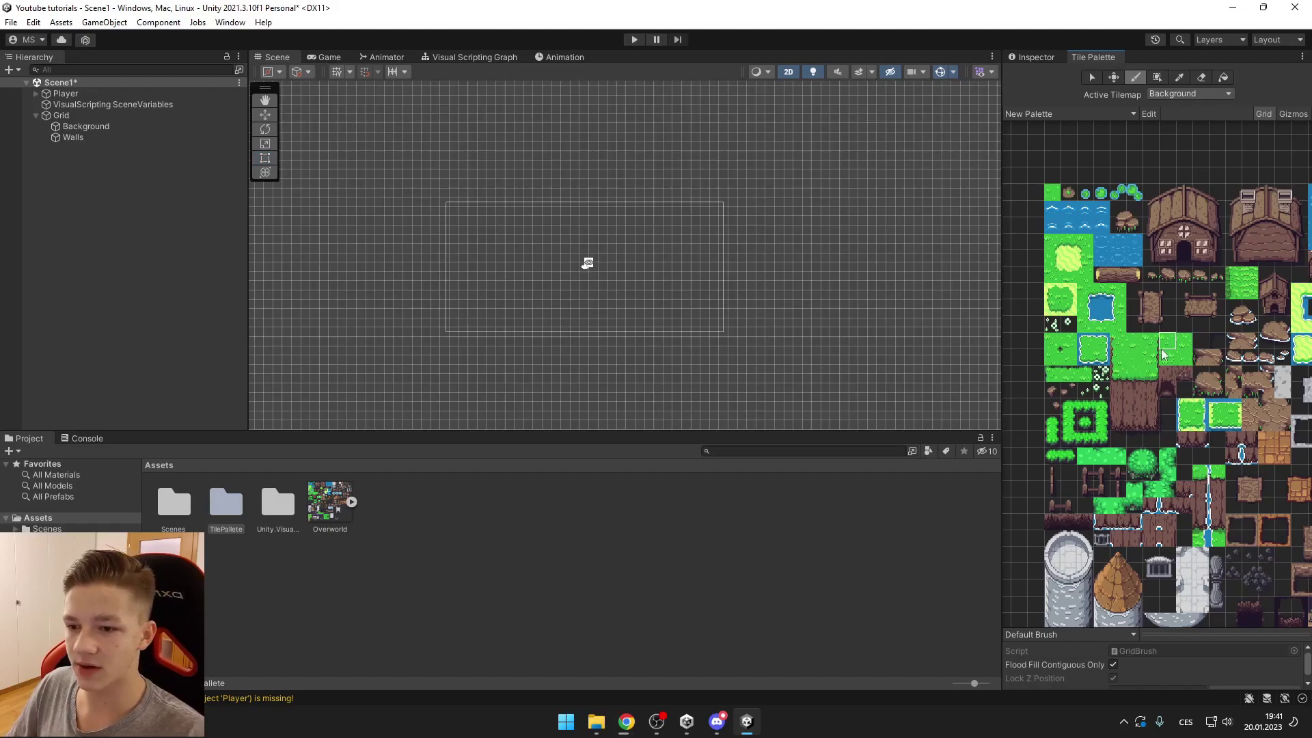
{"action": "left_click_drag", "start_coordinate": [1088, 267], "coordinate": [1257, 429]}
{"action": "scroll", "coordinate": [1257, 424], "scroll_direction": "up", "scroll_amount": 2}
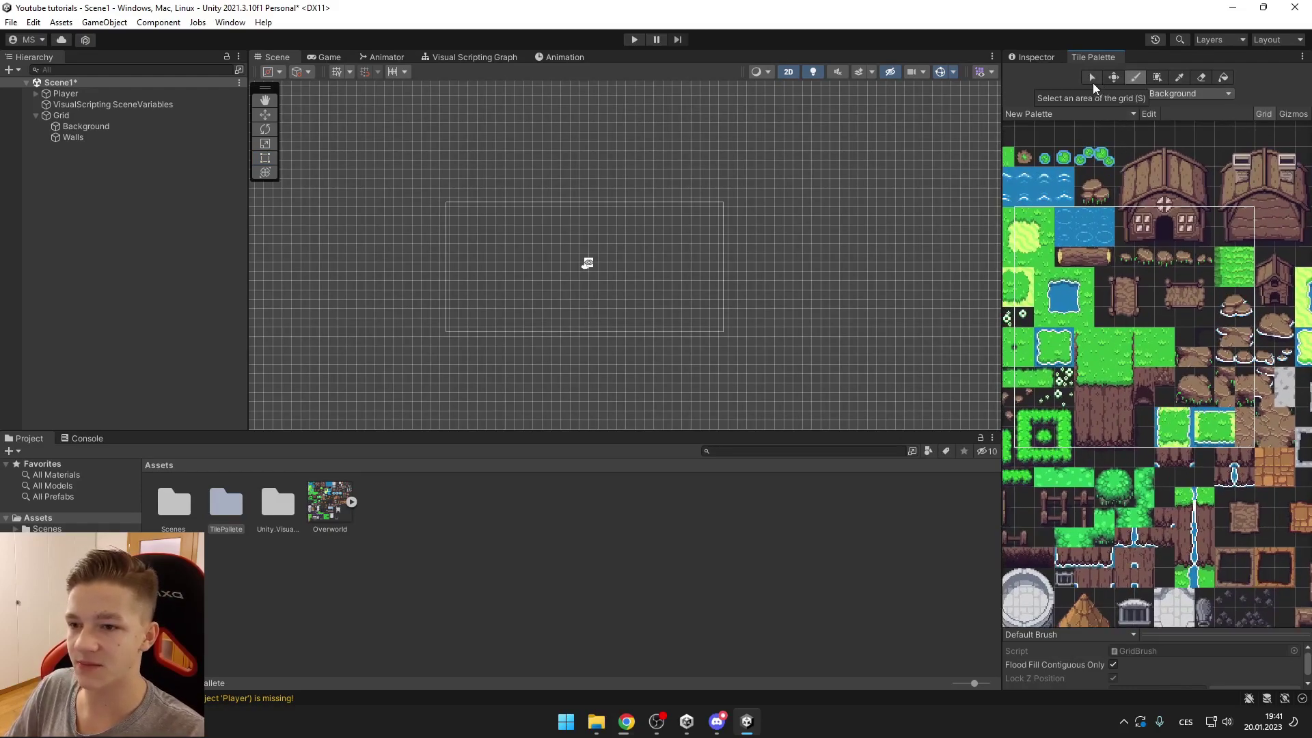
Select an 8 x 8 cell area of the scene grid and move it one cell left and two cells down
{"action": "left_click", "coordinate": [1091, 79]}
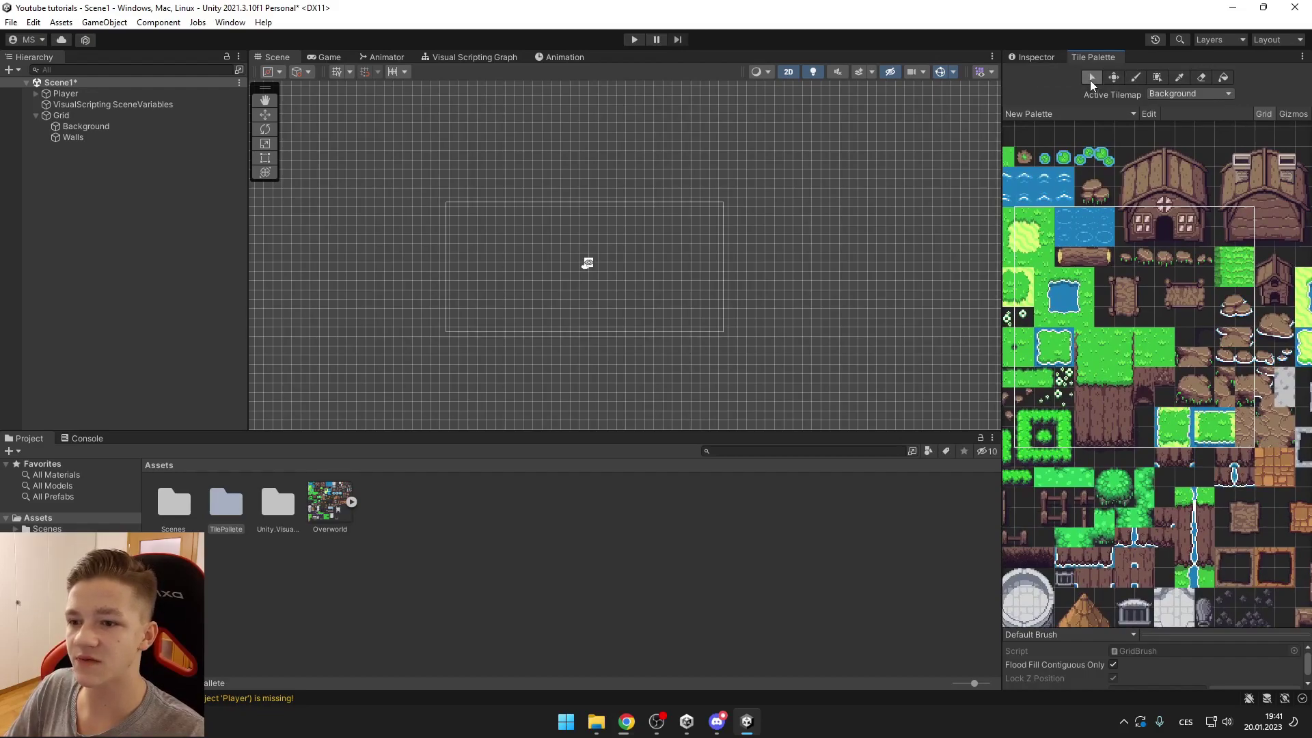
{"action": "scroll", "coordinate": [636, 282], "scroll_direction": "up", "scroll_amount": 2}
{"action": "left_click_drag", "start_coordinate": [723, 185], "coordinate": [473, 335]}
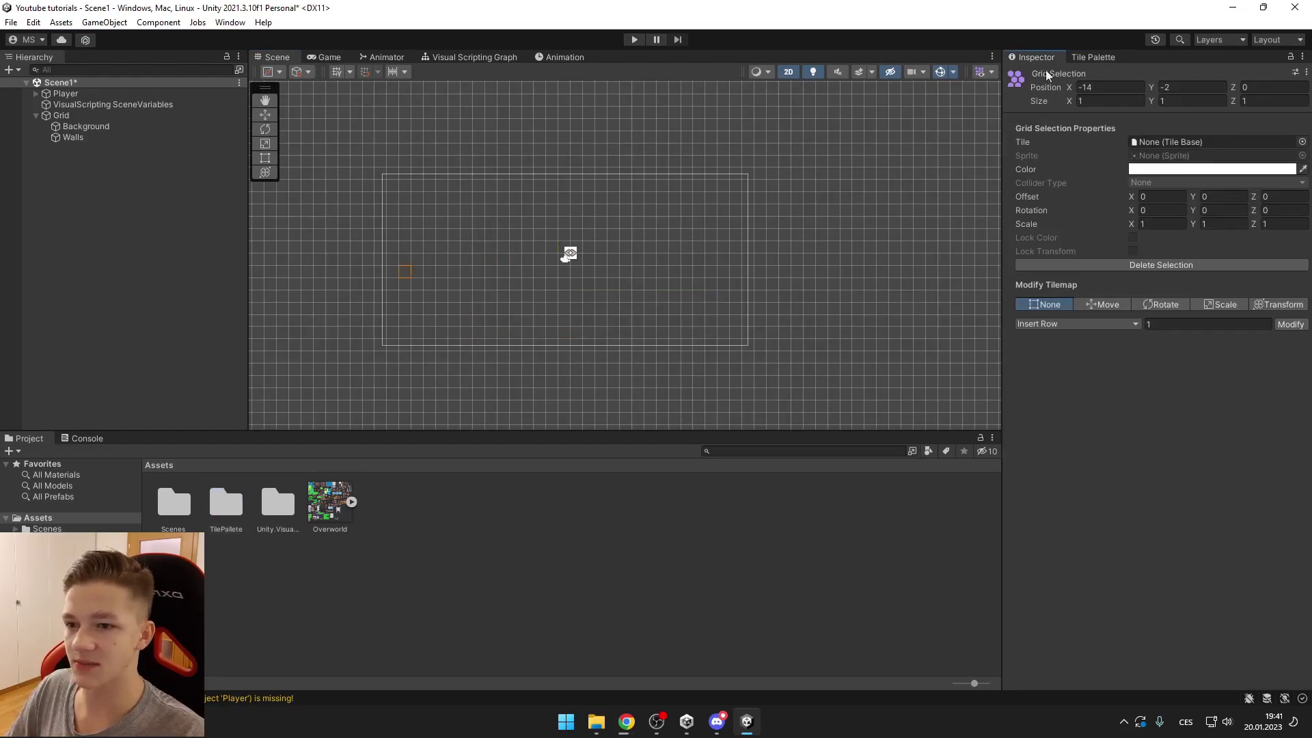
{"action": "left_click", "coordinate": [1090, 57]}
{"action": "left_click_drag", "start_coordinate": [600, 186], "coordinate": [687, 272]}
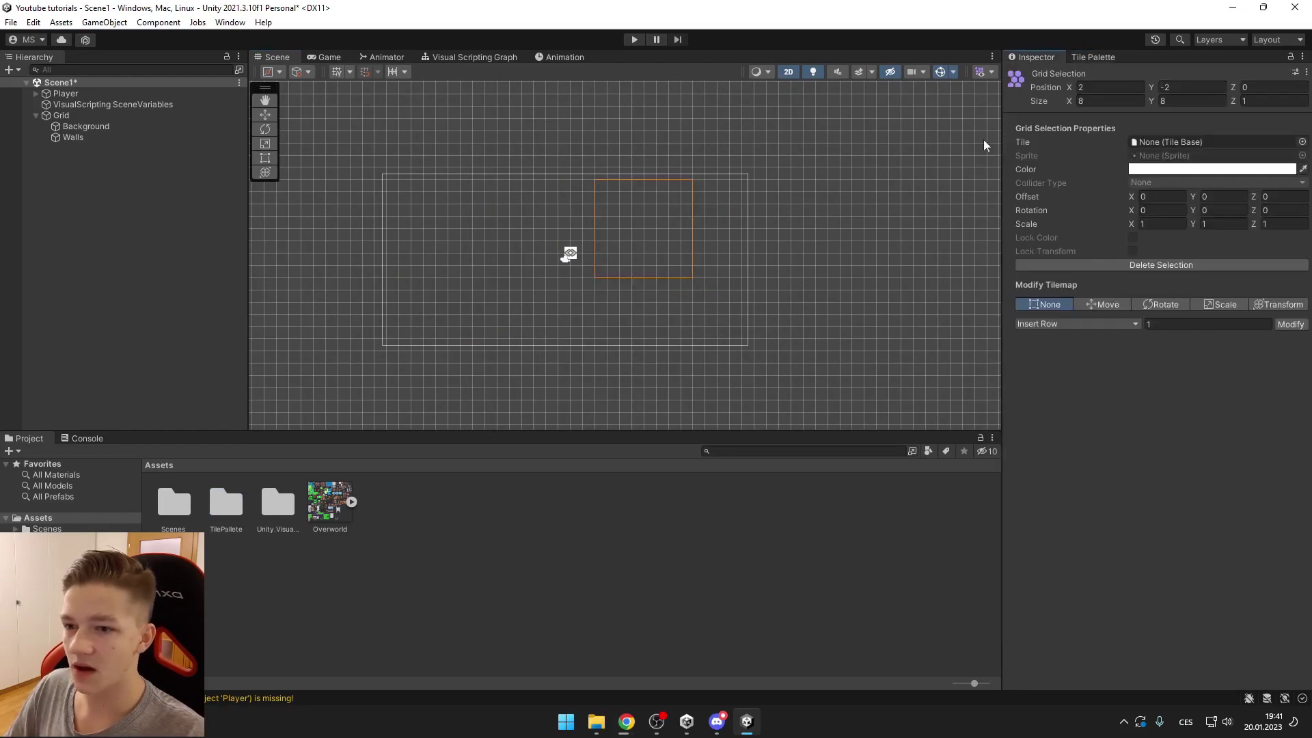
{"action": "left_click", "coordinate": [1090, 58]}
{"action": "left_click", "coordinate": [1117, 80]}
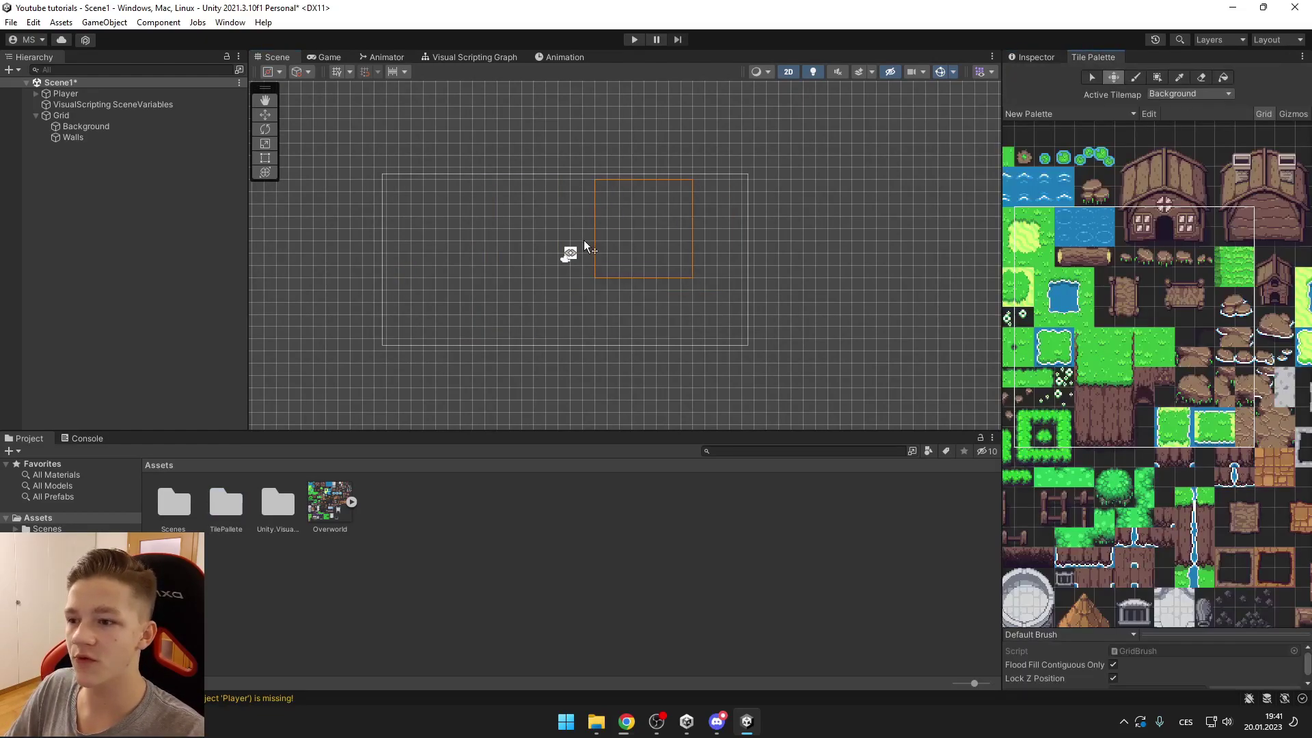
{"action": "left_click_drag", "start_coordinate": [660, 232], "coordinate": [646, 262]}
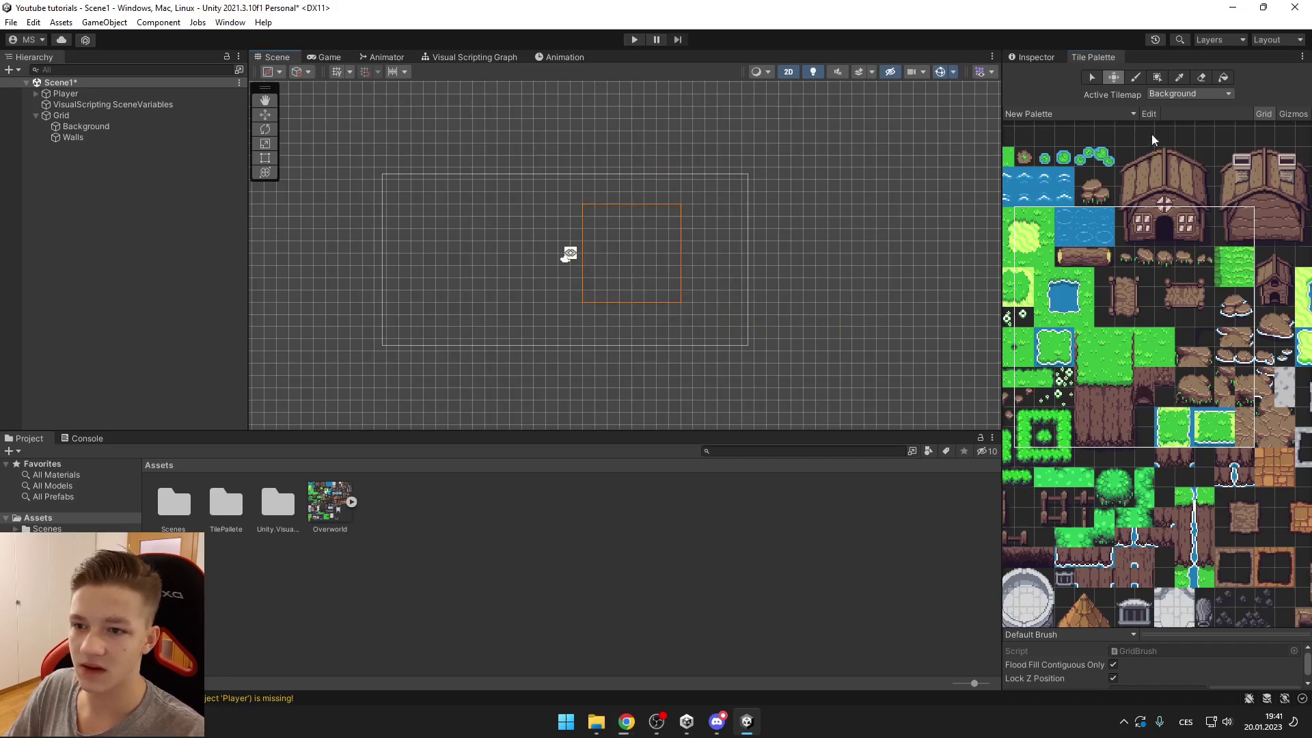
Switch to the paintbrush and pick a 9 x 8 block of tiles around the first house and the small pond
{"action": "left_click", "coordinate": [1134, 77]}
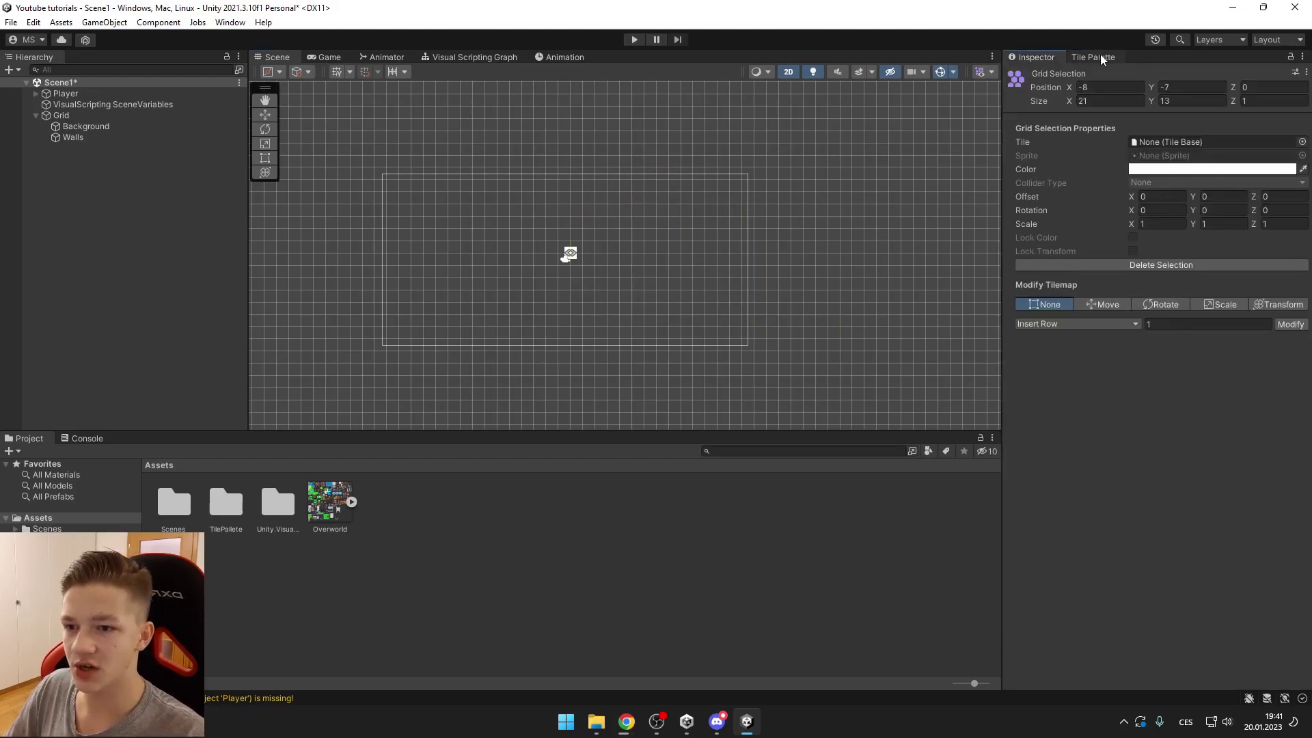
{"action": "left_click", "coordinate": [1100, 54]}
{"action": "left_click", "coordinate": [1142, 163]}
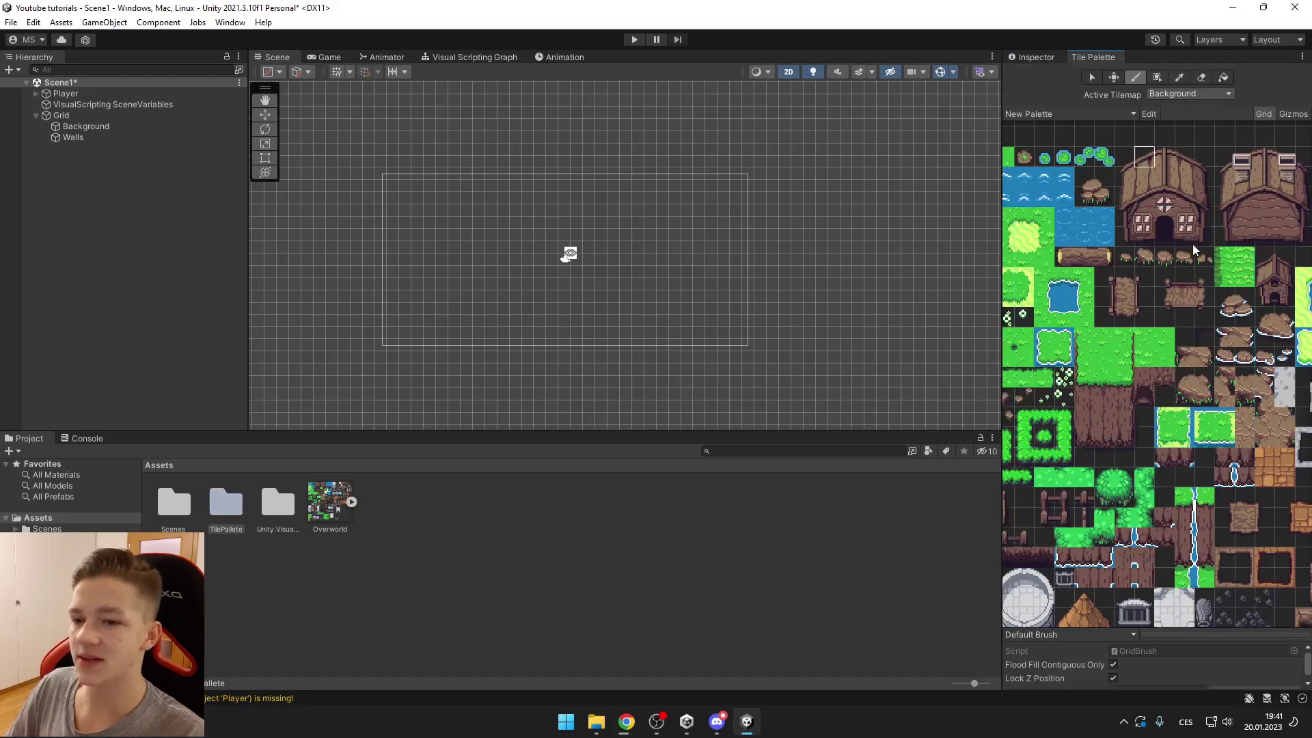
{"action": "middle_click_drag", "start_coordinate": [1180, 242], "coordinate": [1206, 246]}
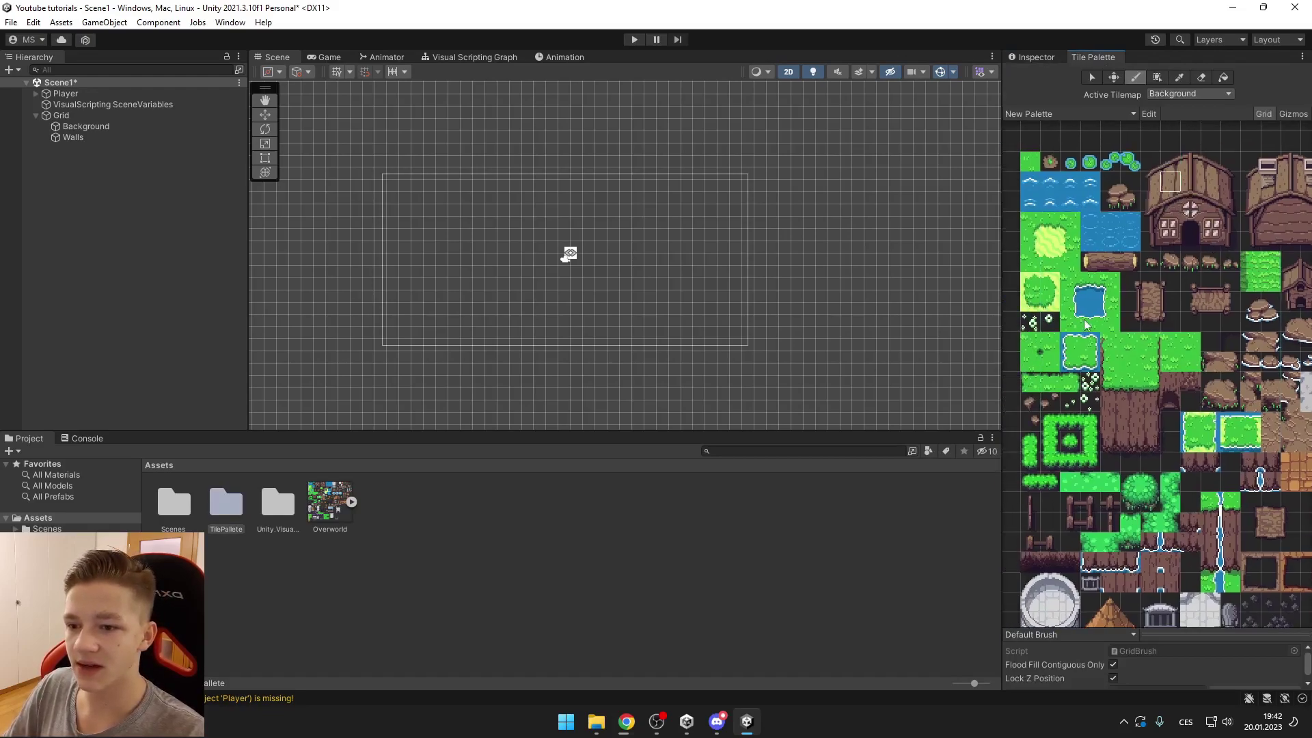
{"action": "left_click_drag", "start_coordinate": [1069, 202], "coordinate": [1214, 347]}
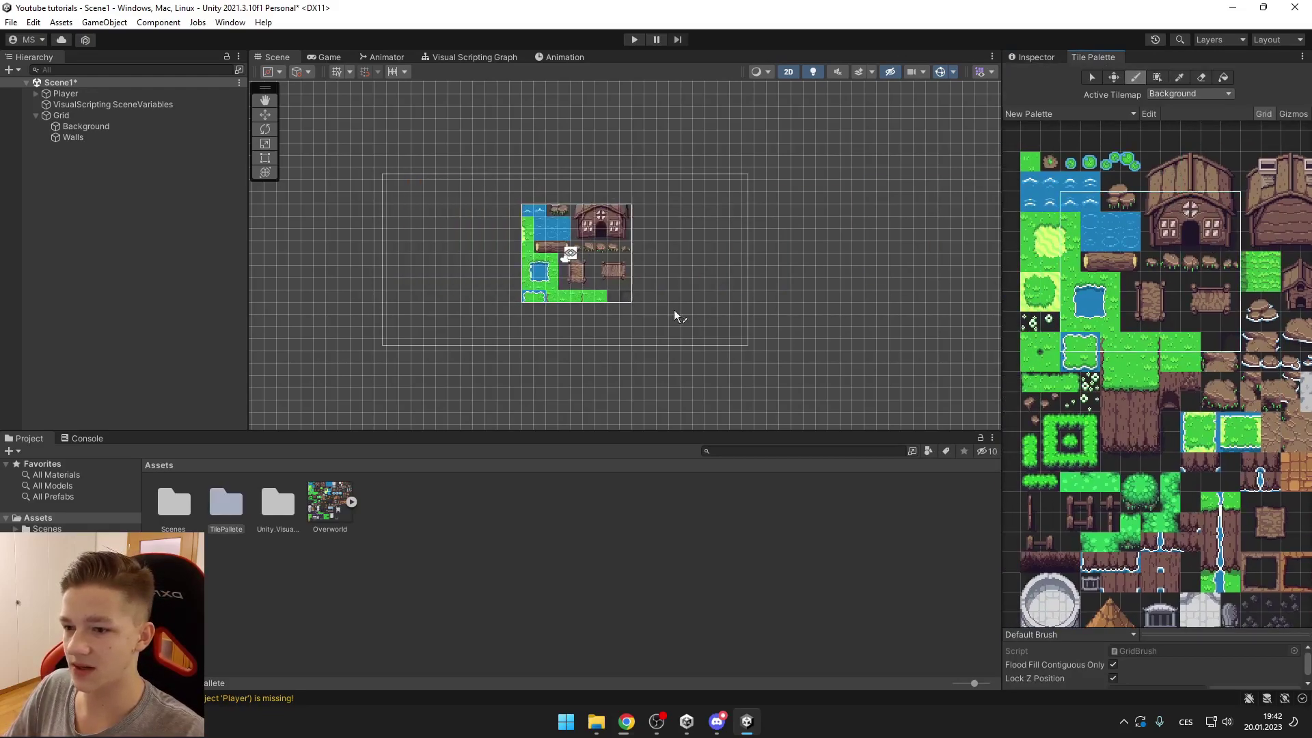
Paint a freehand patch of plain grass on Background and box-fill the whole camera frame with the same tile
{"action": "left_click", "coordinate": [1129, 363]}
{"action": "mouse_move", "coordinate": [659, 321]}
{"action": "left_mouse_down"}
{"action": "mouse_move", "coordinate": [636, 289]}
{"action": "mouse_move", "coordinate": [576, 270]}
{"action": "mouse_move", "coordinate": [591, 298]}
{"action": "left_mouse_up"}
{"action": "left_click", "coordinate": [1159, 77]}
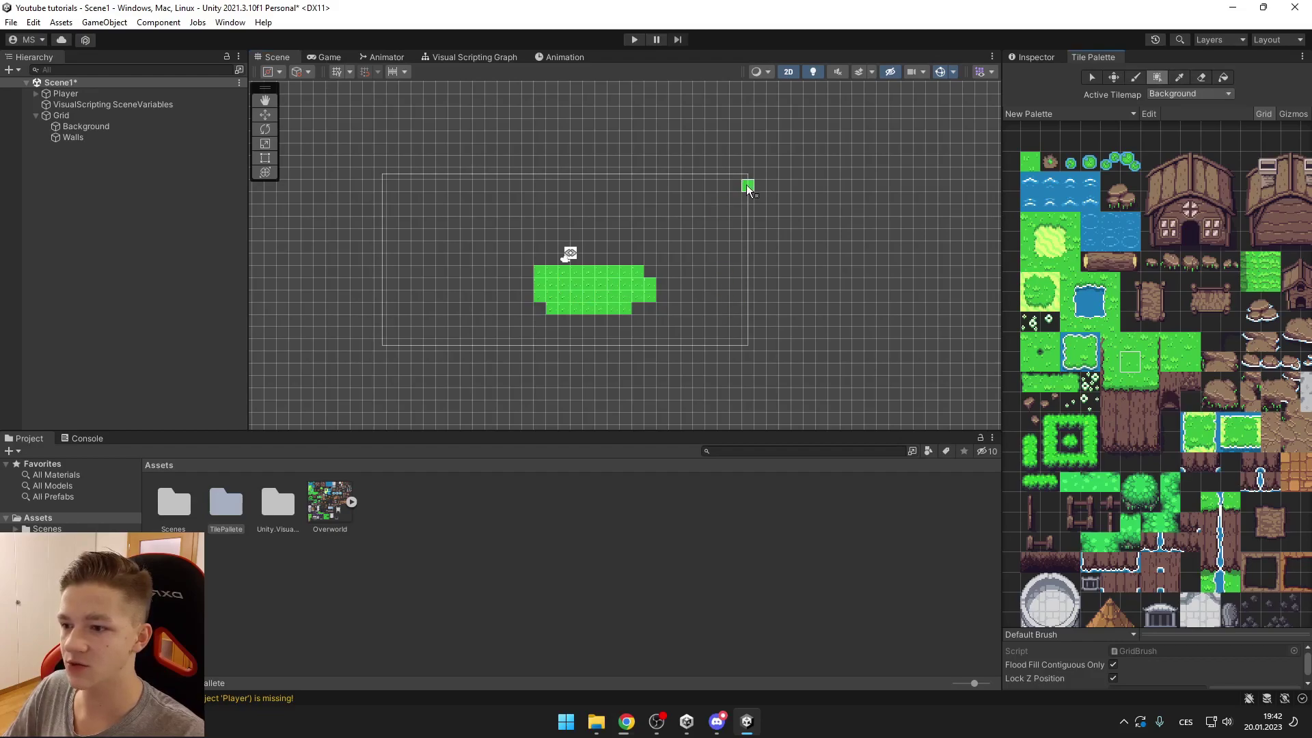
{"action": "left_click_drag", "start_coordinate": [749, 172], "coordinate": [382, 347]}
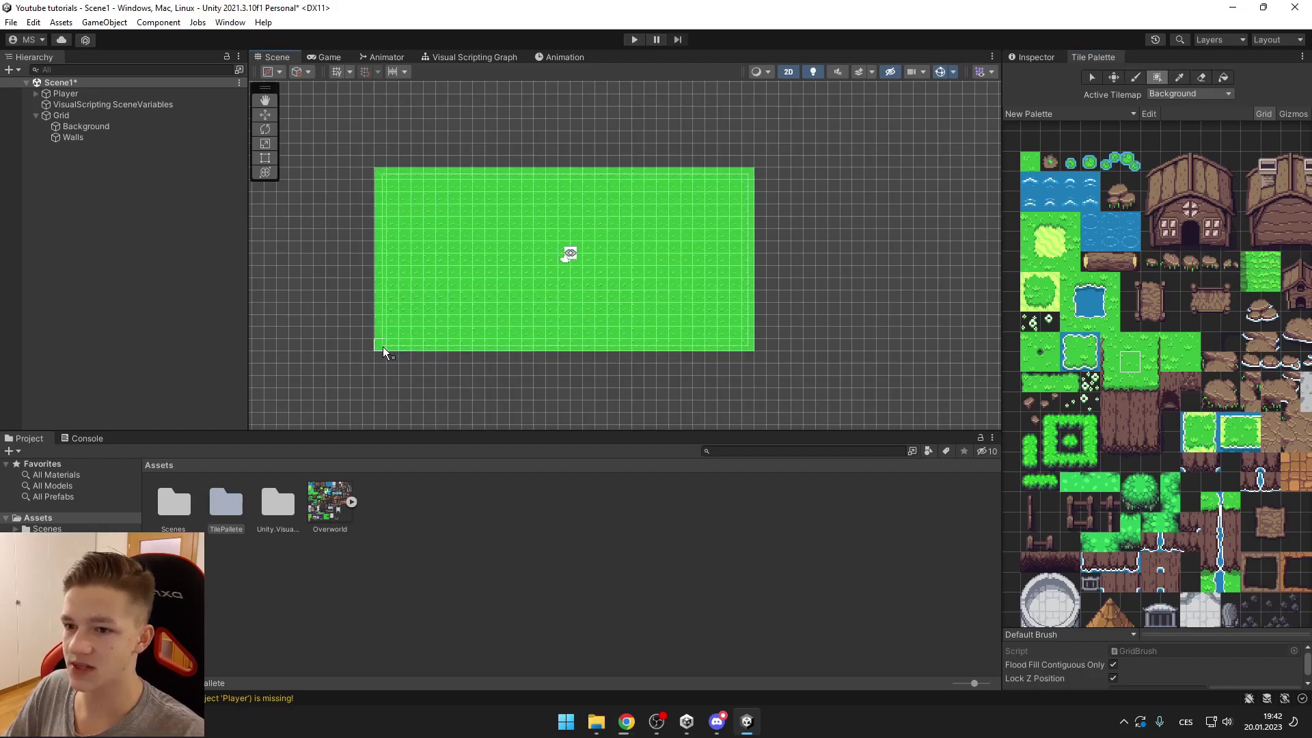
Sample the grass tile from the painted area with the tile picker and return to the paintbrush
{"action": "left_click", "coordinate": [1182, 81]}
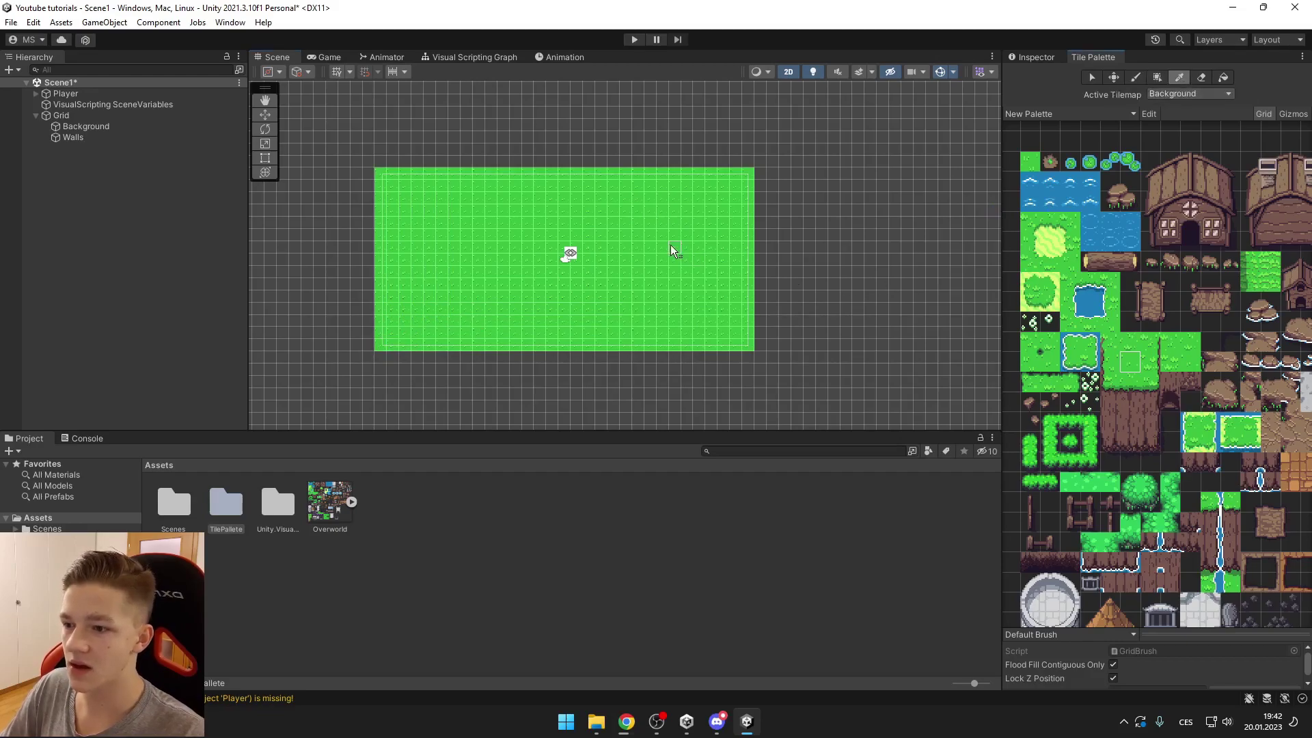
{"action": "scroll", "coordinate": [673, 249], "scroll_direction": "up", "scroll_amount": 2}
{"action": "key", "text": "b"}
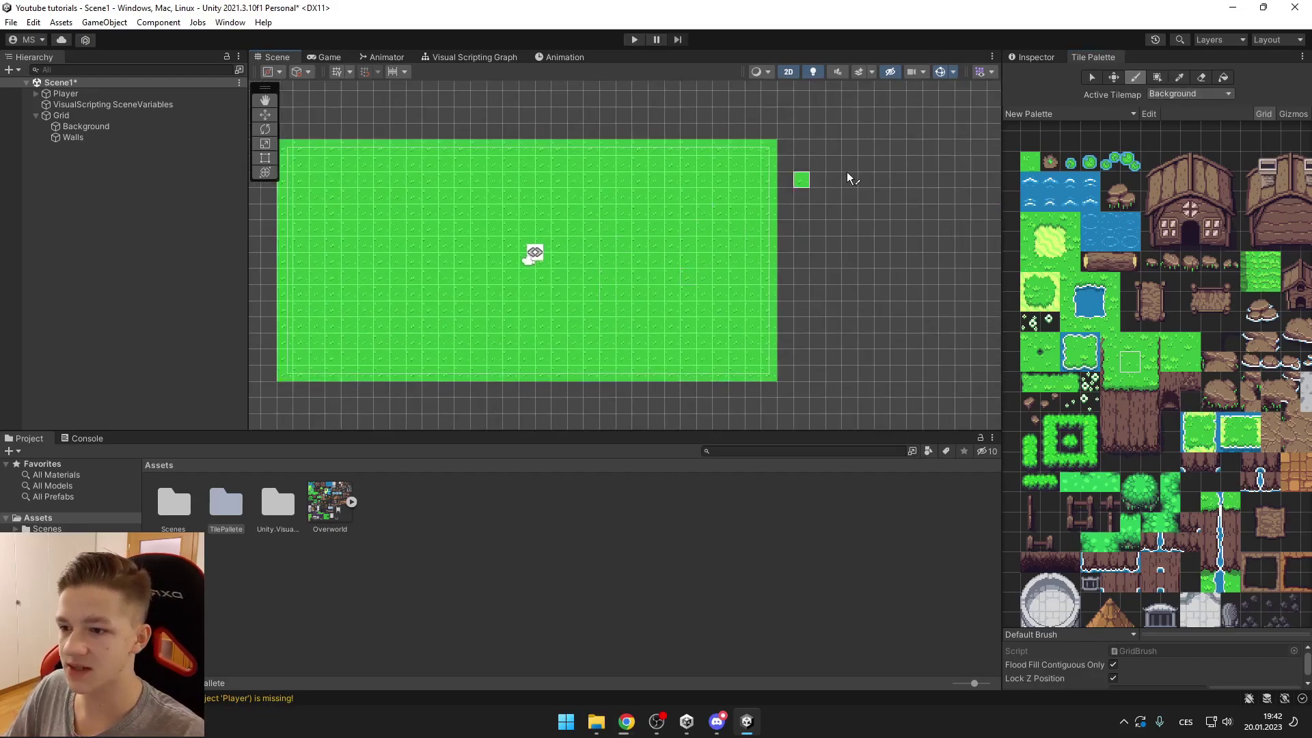
{"action": "scroll", "coordinate": [864, 263], "scroll_direction": "down", "scroll_amount": 2}
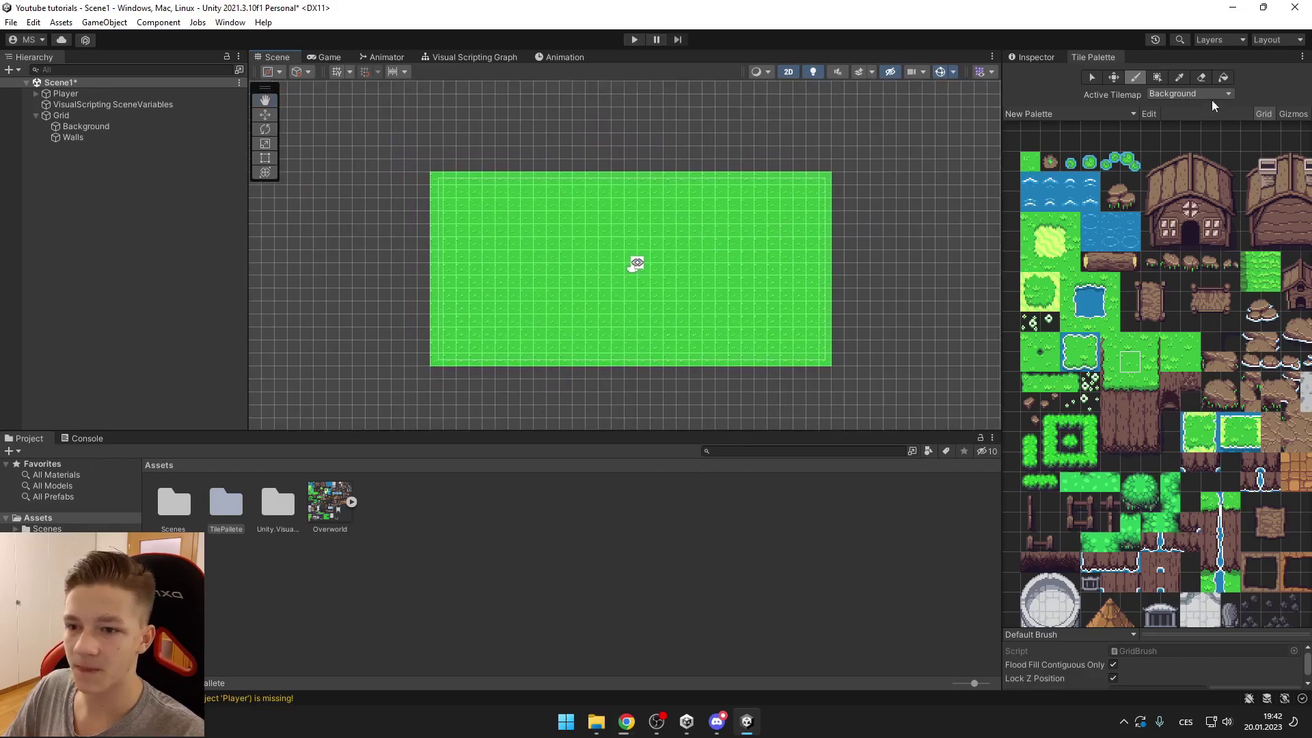
Erase the grass around the upper-right corner and clear the rest of Background with a large empty block as eraser size
{"action": "left_click", "coordinate": [1202, 77]}
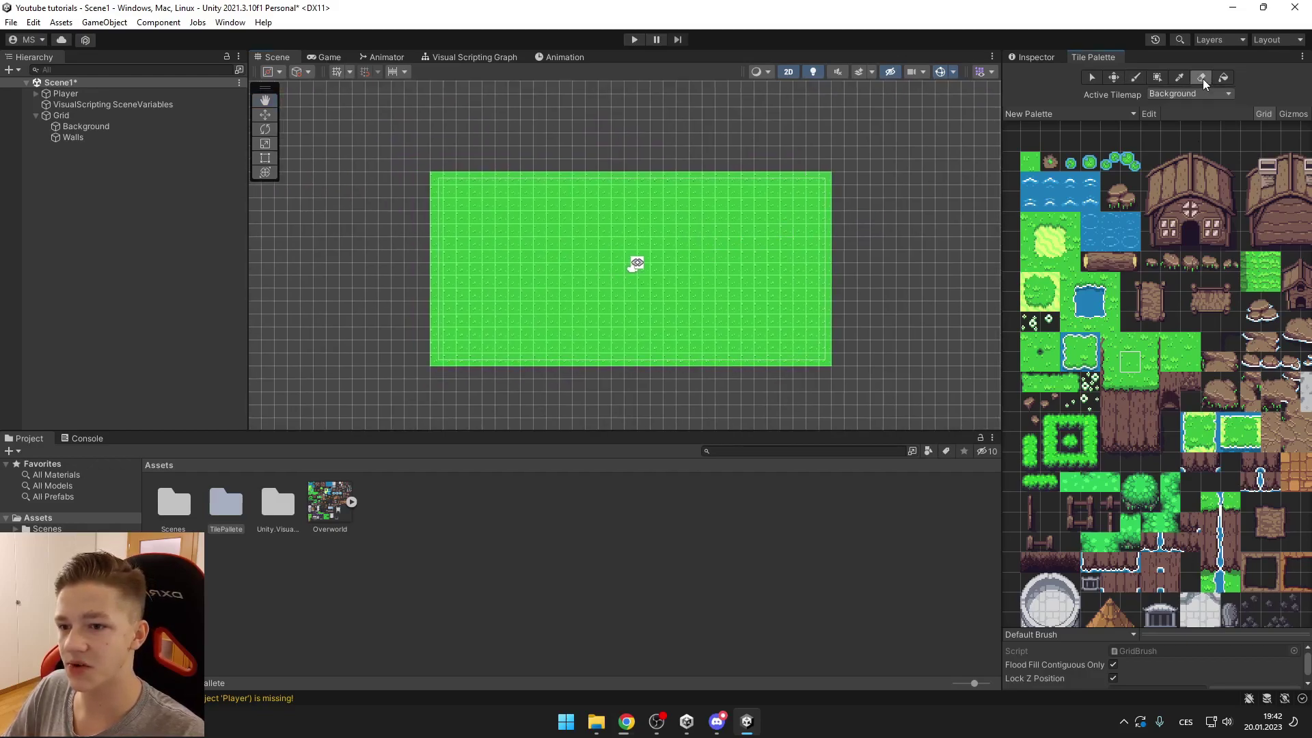
{"action": "mouse_move", "coordinate": [790, 167]}
{"action": "left_mouse_down"}
{"action": "mouse_move", "coordinate": [848, 212]}
{"action": "mouse_move", "coordinate": [826, 241]}
{"action": "left_mouse_up"}
{"action": "scroll", "coordinate": [1137, 294], "scroll_direction": "down", "scroll_amount": 6}
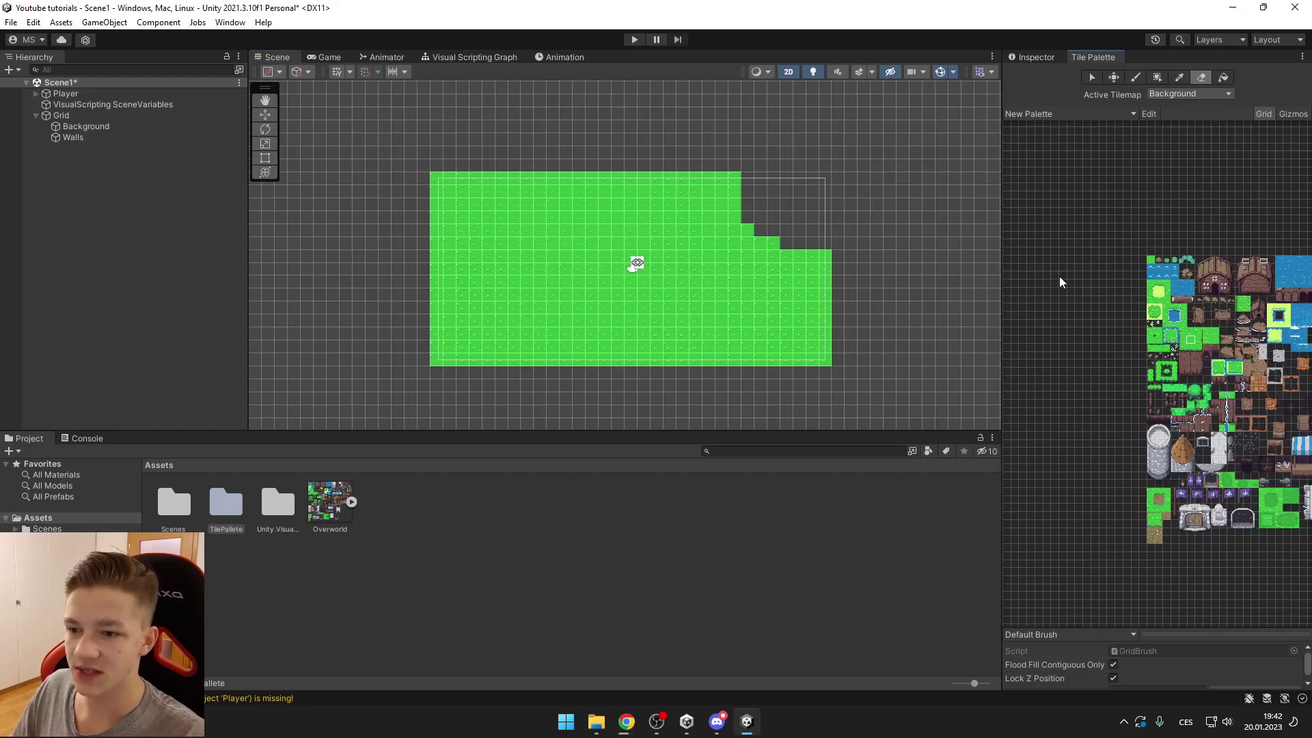
{"action": "left_click_drag", "start_coordinate": [1030, 219], "coordinate": [1165, 345]}
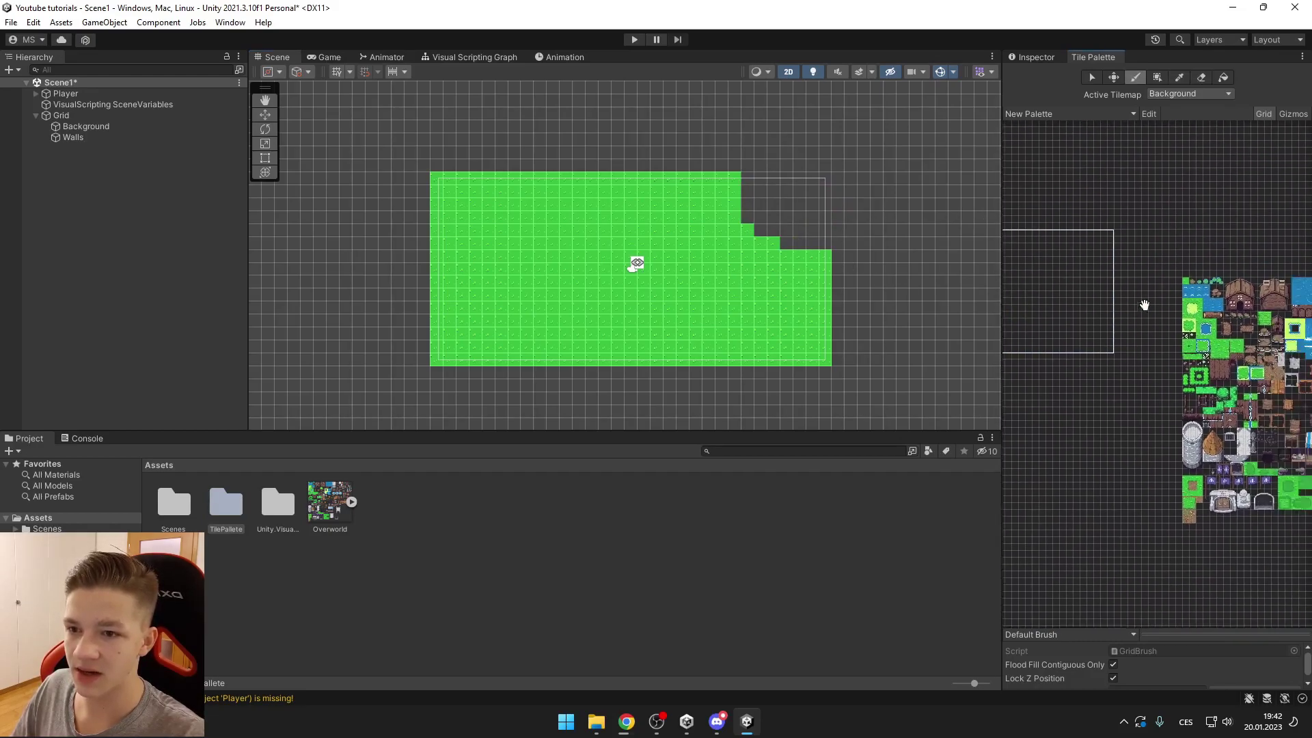
{"action": "mouse_move", "coordinate": [867, 293]}
{"action": "left_mouse_down"}
{"action": "mouse_move", "coordinate": [676, 326]}
{"action": "mouse_move", "coordinate": [645, 375]}
{"action": "left_mouse_up"}
{"action": "scroll", "coordinate": [1229, 330], "scroll_direction": "up", "scroll_amount": 3}
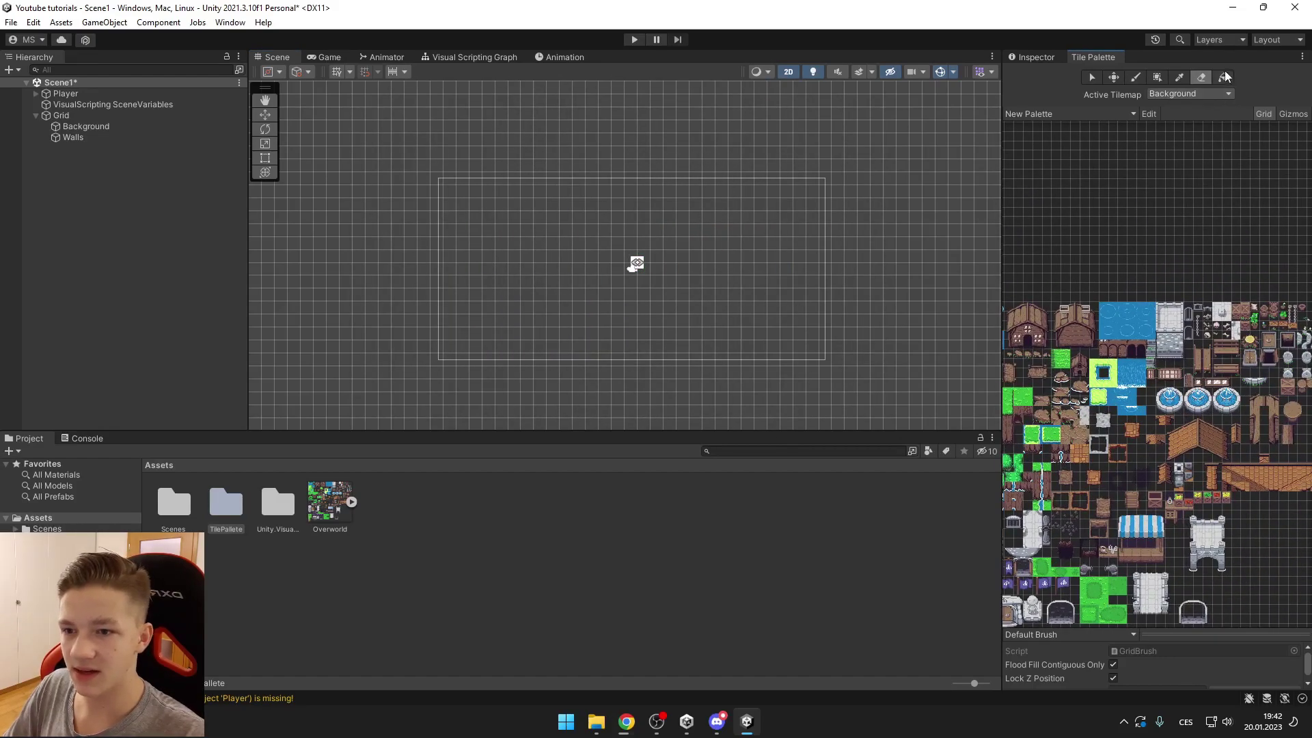
Flood fill Background with the plain grass tile across the camera frame and extend it to the right and above
{"action": "left_click", "coordinate": [1224, 76]}
{"action": "scroll", "coordinate": [1148, 345], "scroll_direction": "up", "scroll_amount": 2}
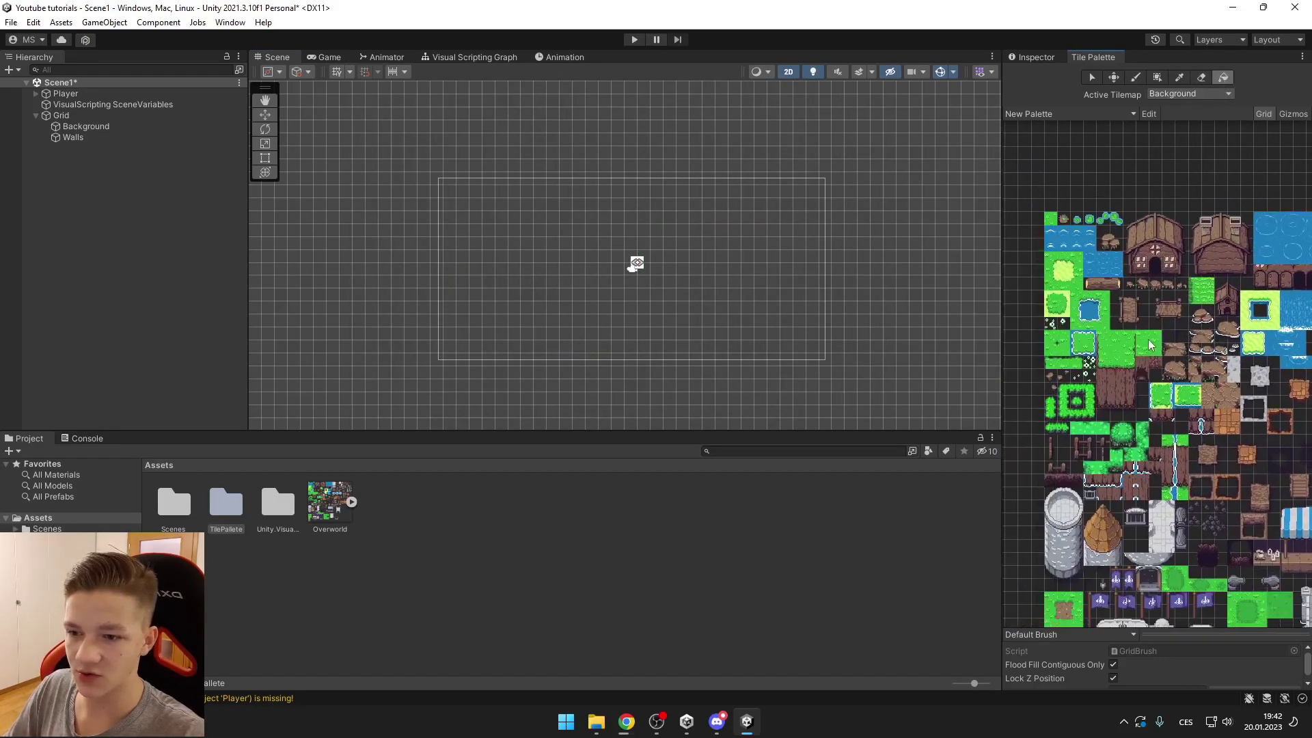
{"action": "left_click", "coordinate": [1115, 349]}
{"action": "left_click", "coordinate": [765, 292]}
{"action": "left_click", "coordinate": [863, 312]}
{"action": "left_click", "coordinate": [895, 312]}
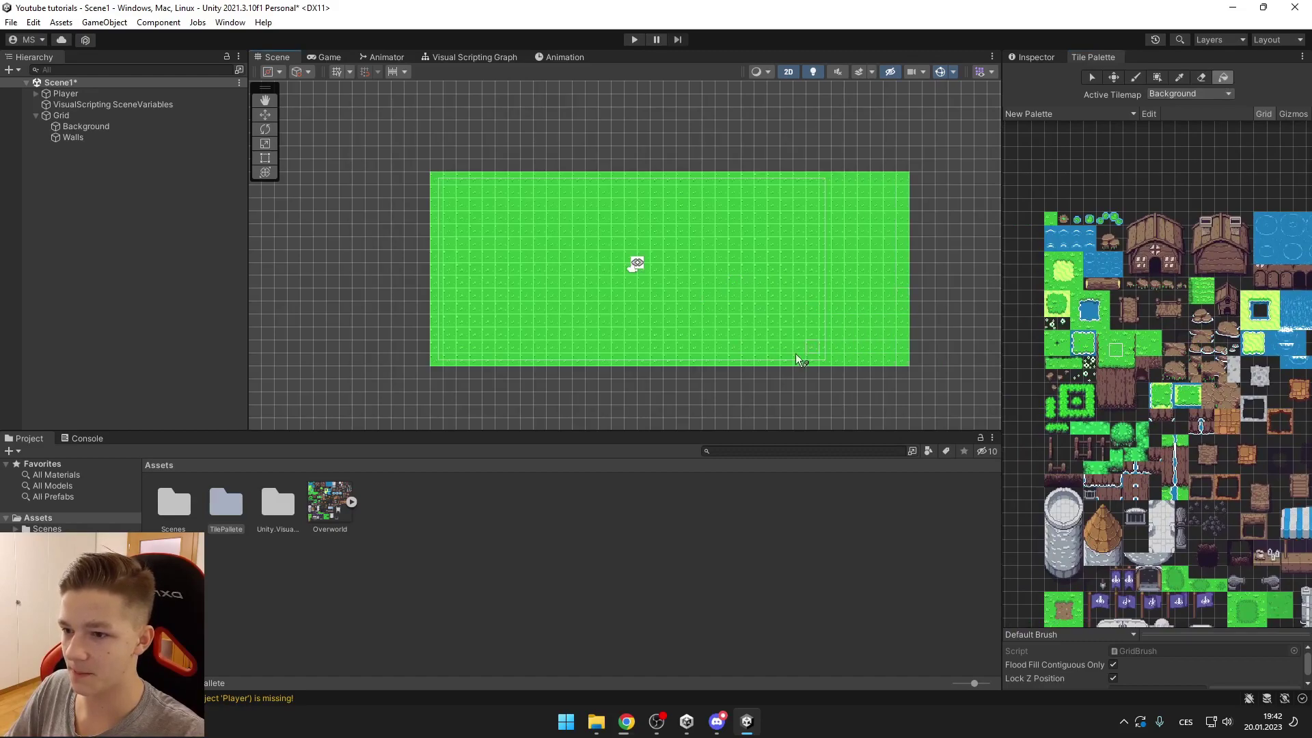
{"action": "left_click", "coordinate": [597, 134]}
Try to extend the grass fill past the left edge and undo the extra fills
{"action": "left_click", "coordinate": [376, 235]}
{"action": "key", "text": "ctrl+z"}
{"action": "key", "text": "ctrl+z"}
{"action": "key", "text": "ctrl+z"}
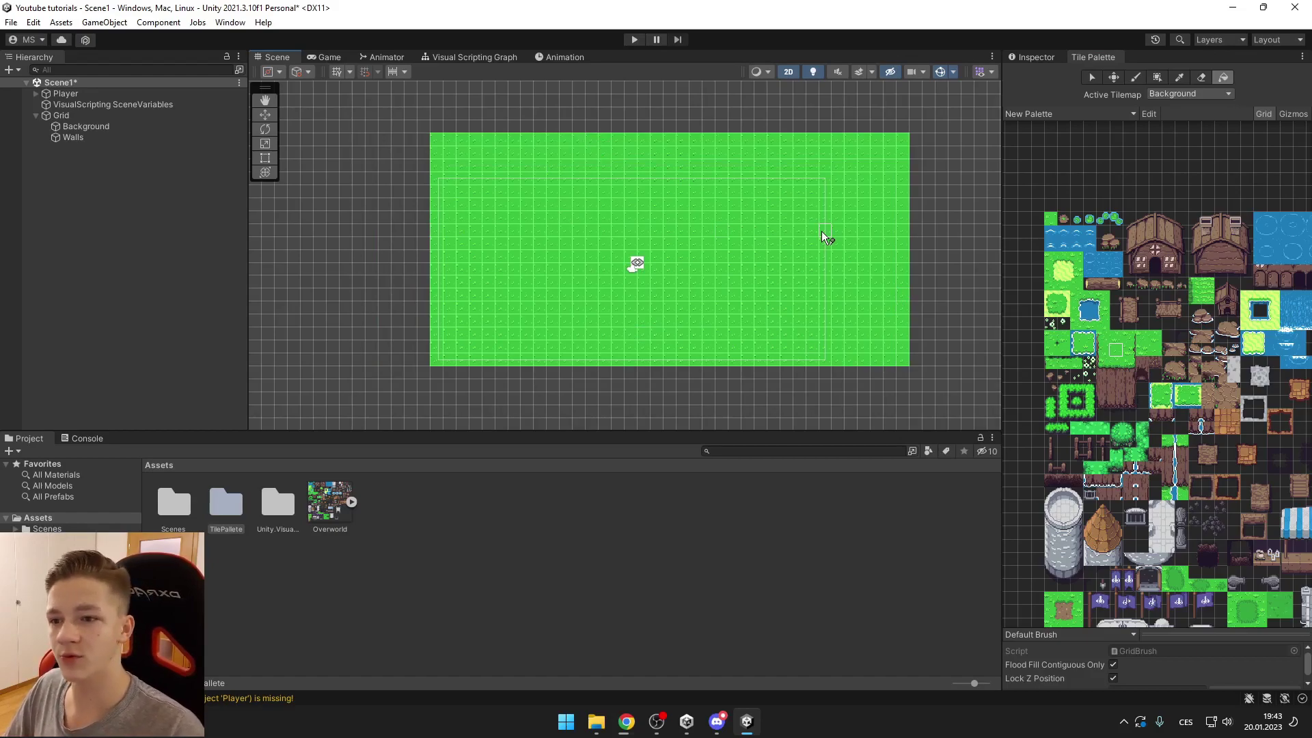
Make Walls the active tilemap and pick the round 2x2 green bush from the palette for the paintbrush
{"action": "left_click", "coordinate": [1185, 94]}
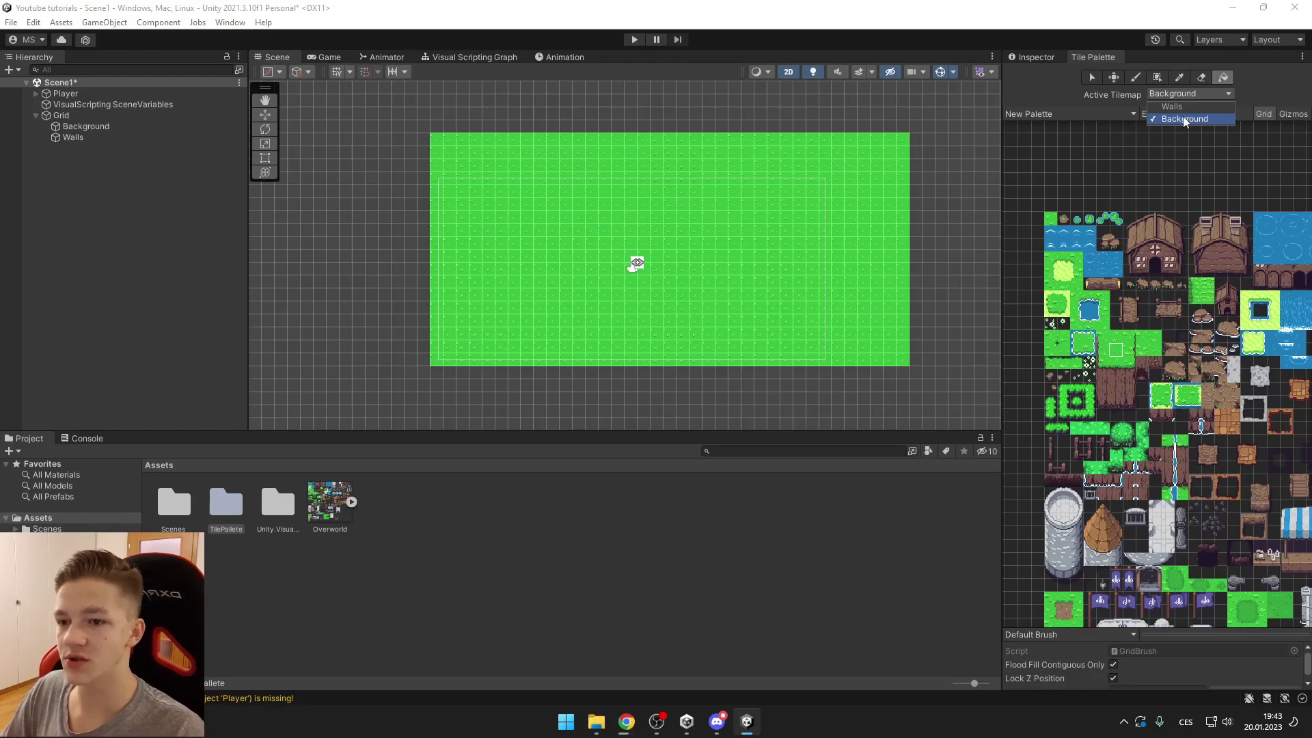
{"action": "left_click", "coordinate": [1180, 107]}
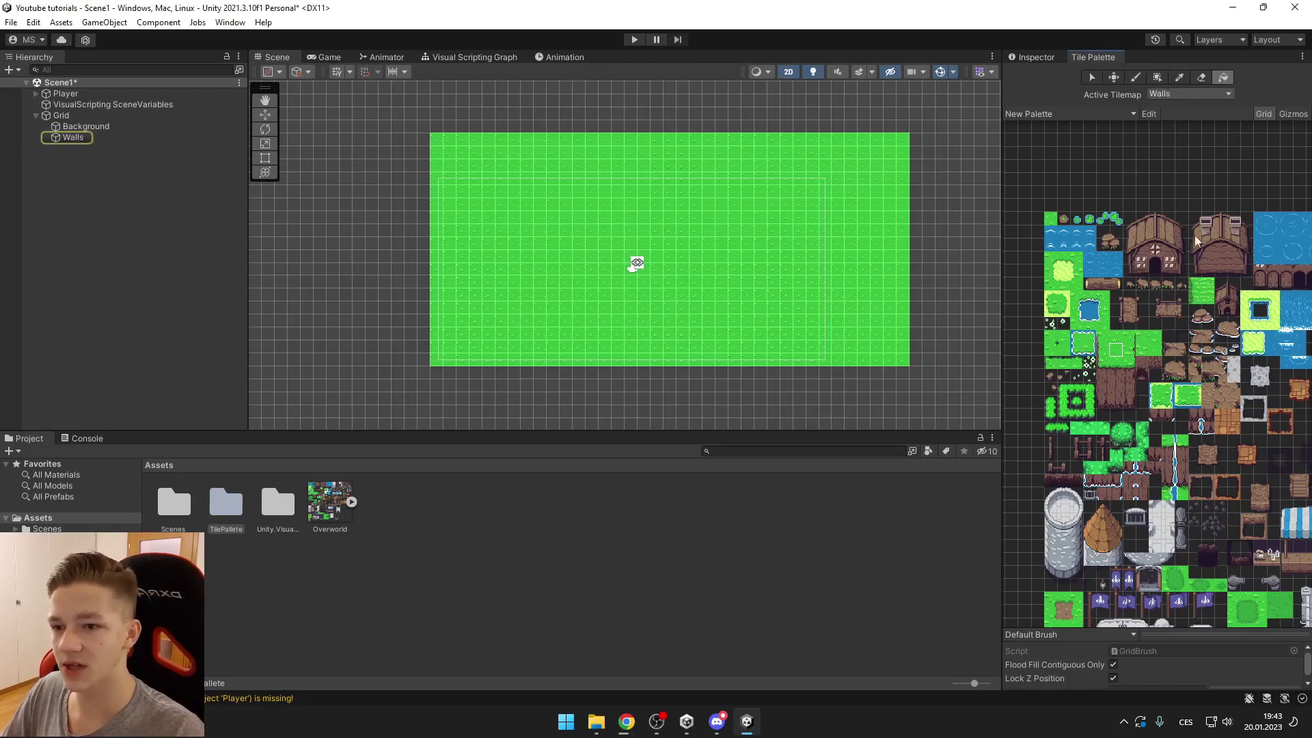
{"action": "left_click", "coordinate": [1135, 77]}
{"action": "scroll", "coordinate": [1101, 369], "scroll_direction": "up", "scroll_amount": 2}
{"action": "scroll", "coordinate": [1101, 369], "scroll_direction": "up", "scroll_amount": 2}
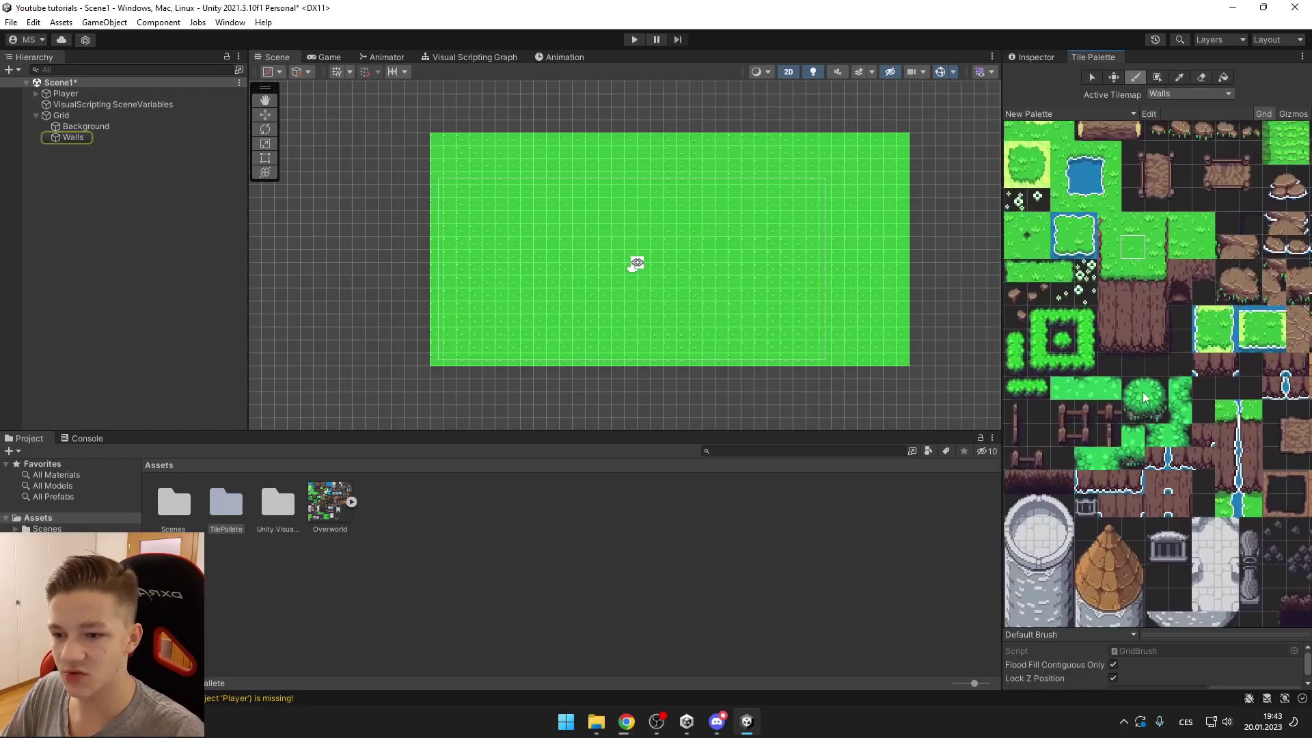
{"action": "left_click", "coordinate": [1144, 400]}
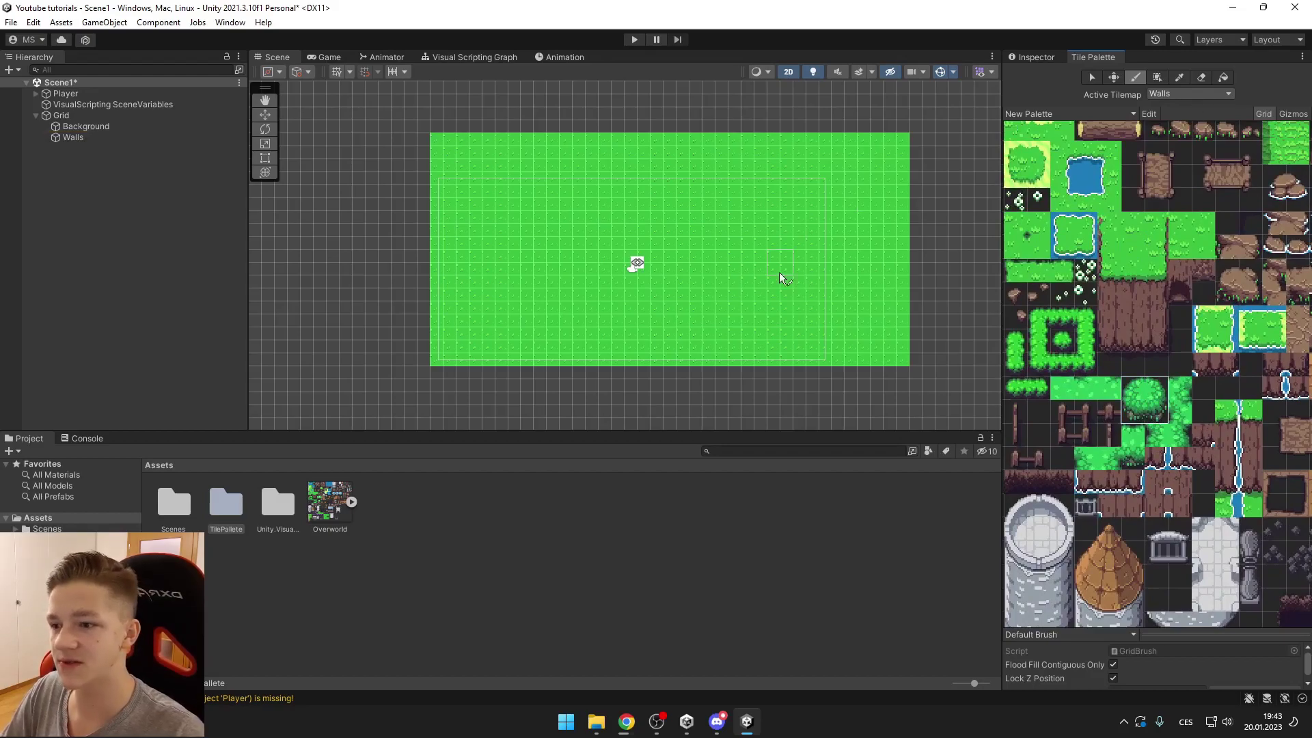
{"action": "scroll", "coordinate": [736, 301], "scroll_direction": "up", "scroll_amount": 2}
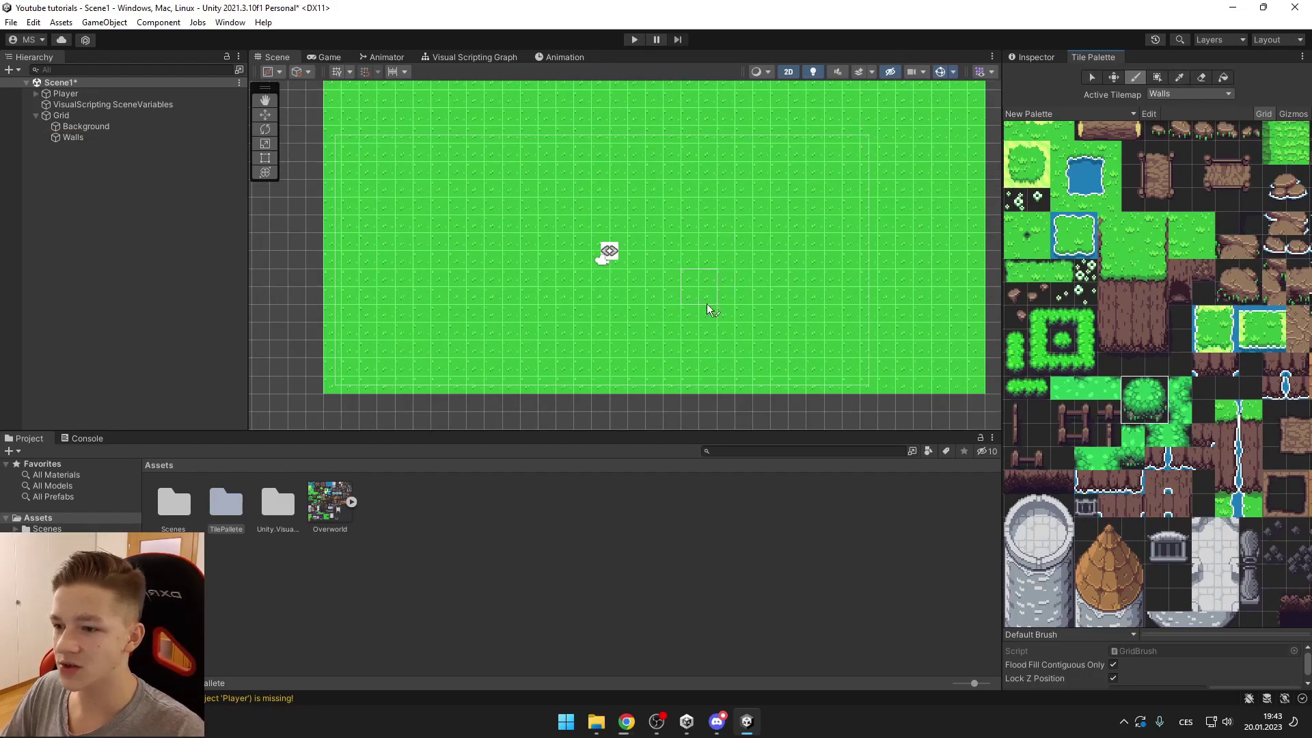
Set the Walls tilemap's Order in Layer to 1 and paint the bush just beside the camera centre
{"action": "left_click", "coordinate": [1059, 58]}
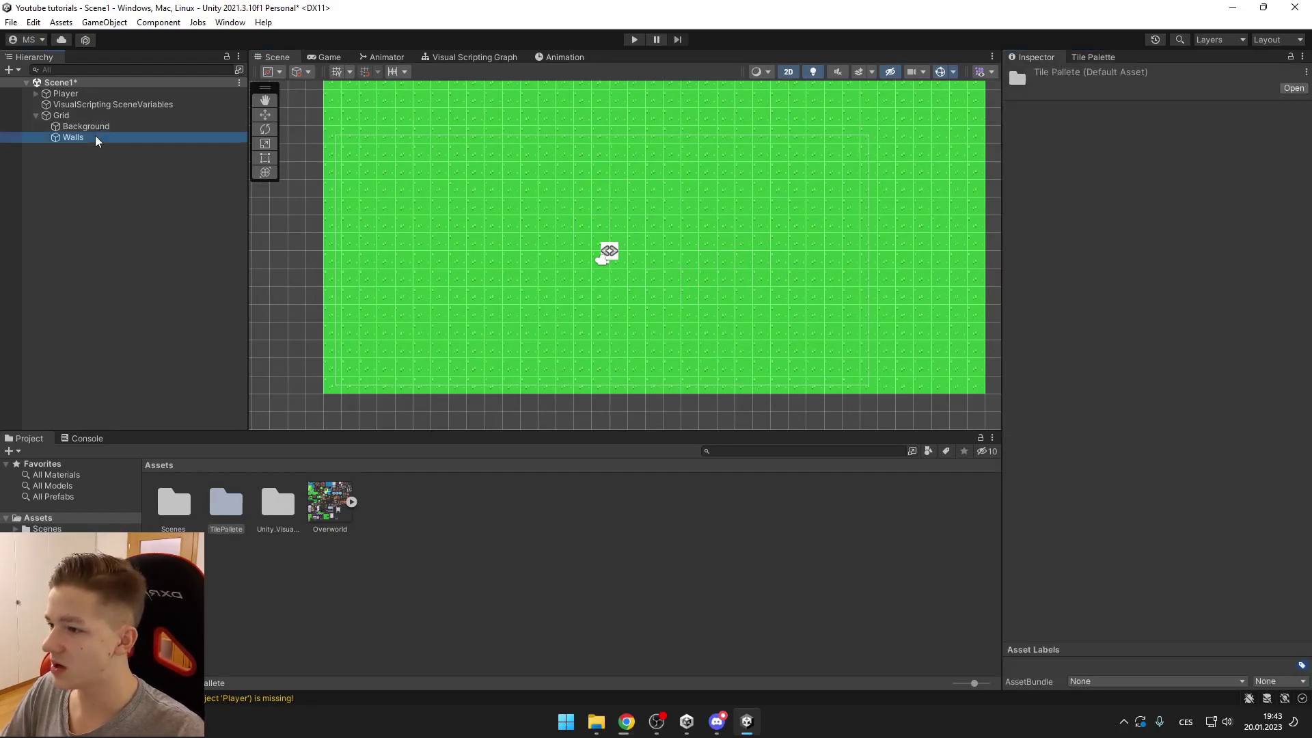
{"action": "left_click", "coordinate": [95, 135]}
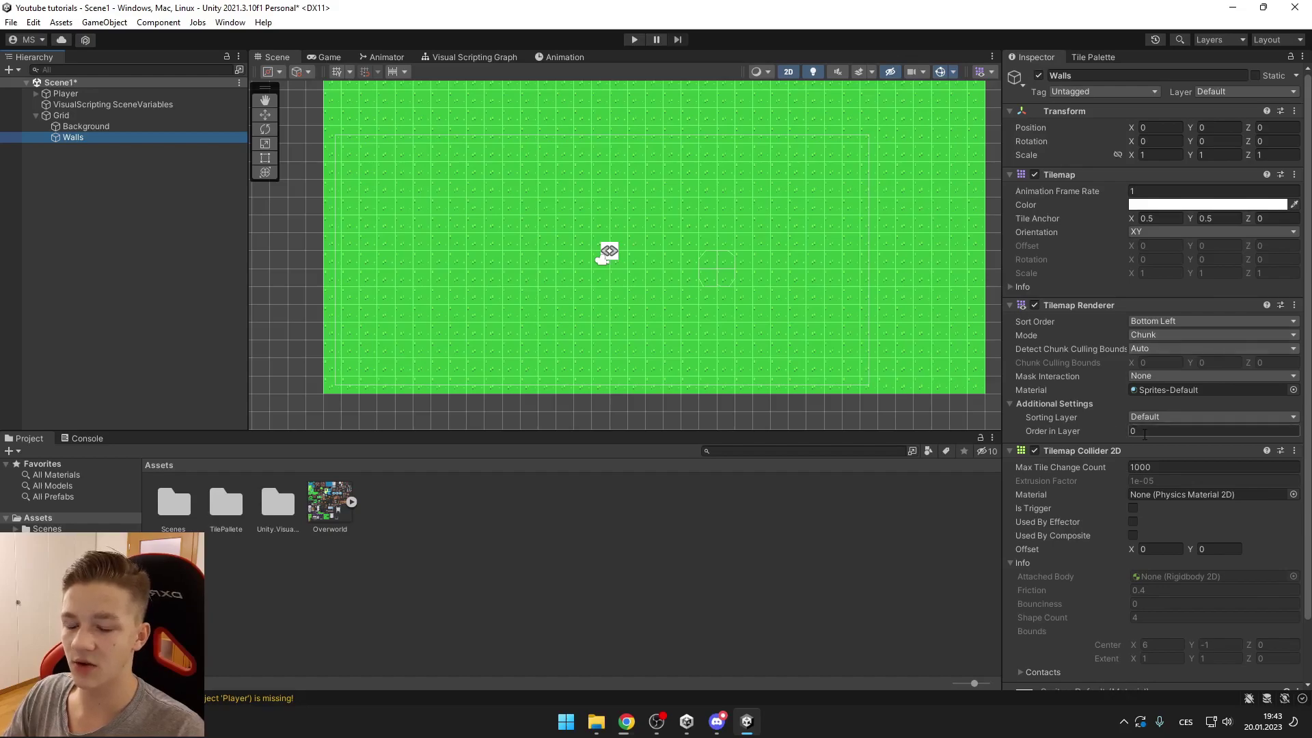
{"action": "left_click", "coordinate": [1144, 433]}
{"action": "type", "text": "1"}
{"action": "left_click", "coordinate": [717, 268]}
{"action": "middle_click_drag", "start_coordinate": [765, 272], "coordinate": [752, 283]}
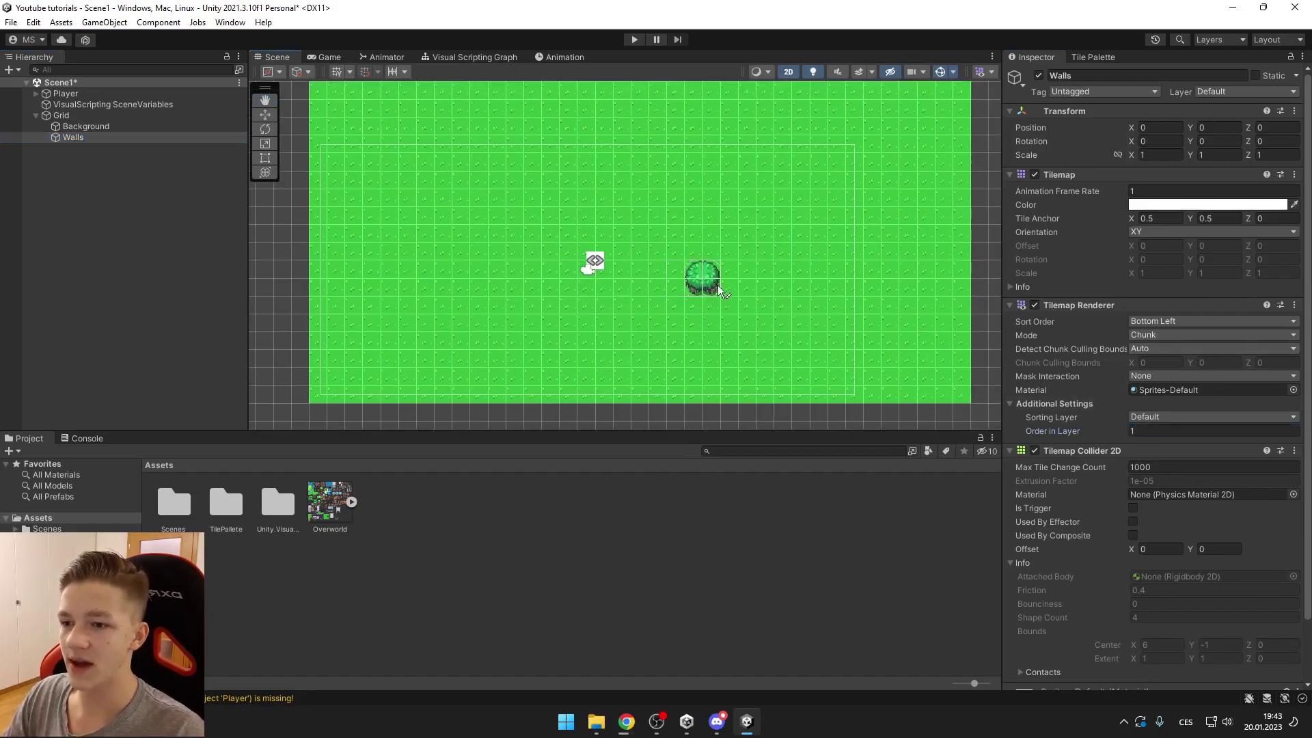
Paint a second bush above the first and a freehand pond of plain water tiles across the camera centre from them
{"action": "left_click", "coordinate": [1093, 57]}
{"action": "left_click", "coordinate": [703, 188]}
{"action": "left_click", "coordinate": [1074, 234]}
{"action": "left_click_drag", "start_coordinate": [479, 181], "coordinate": [533, 307]}
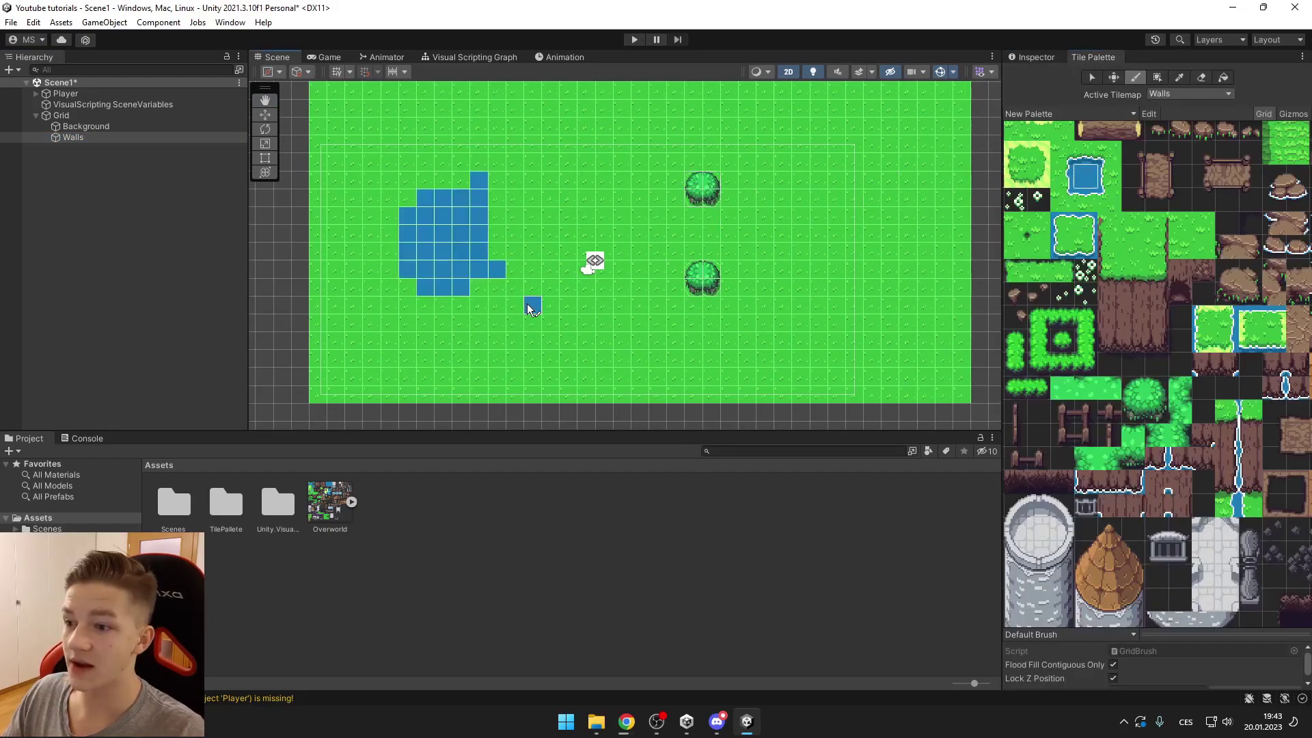
{"action": "mouse_move", "coordinate": [508, 253]}
{"action": "left_mouse_down"}
{"action": "mouse_move", "coordinate": [478, 317]}
{"action": "mouse_move", "coordinate": [504, 310]}
{"action": "left_mouse_up"}
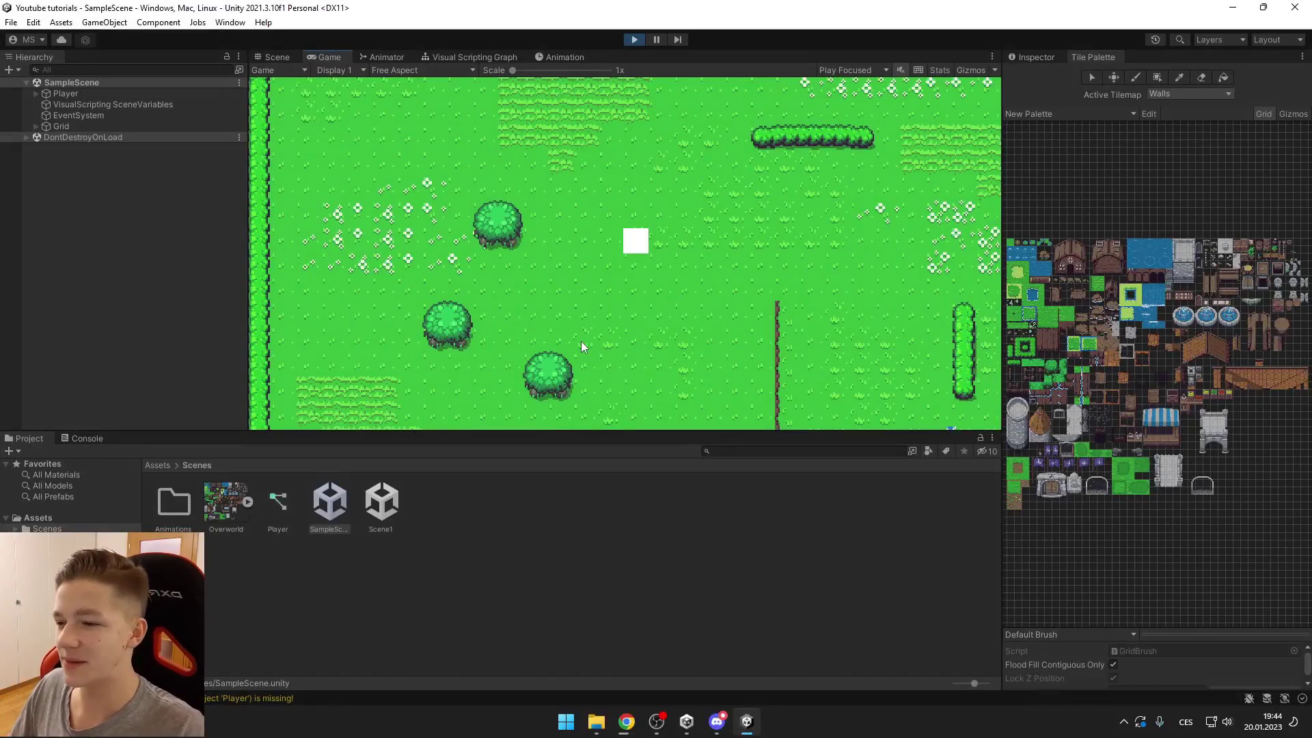
Walk the player through the finished SampleScene level in play mode, up to the river and toward the hedge corner
{"action": "key", "text": "a"}
{"action": "key", "text": "w"}
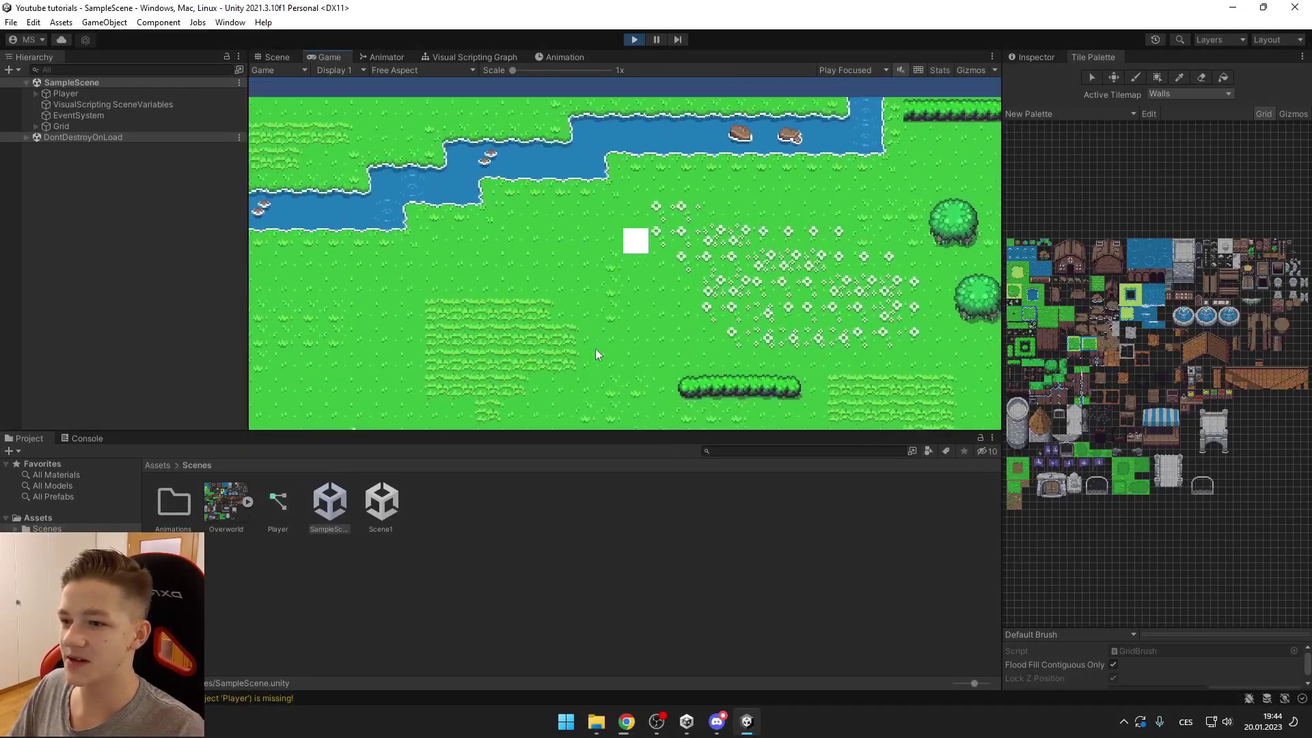
{"action": "key", "text": "d"}
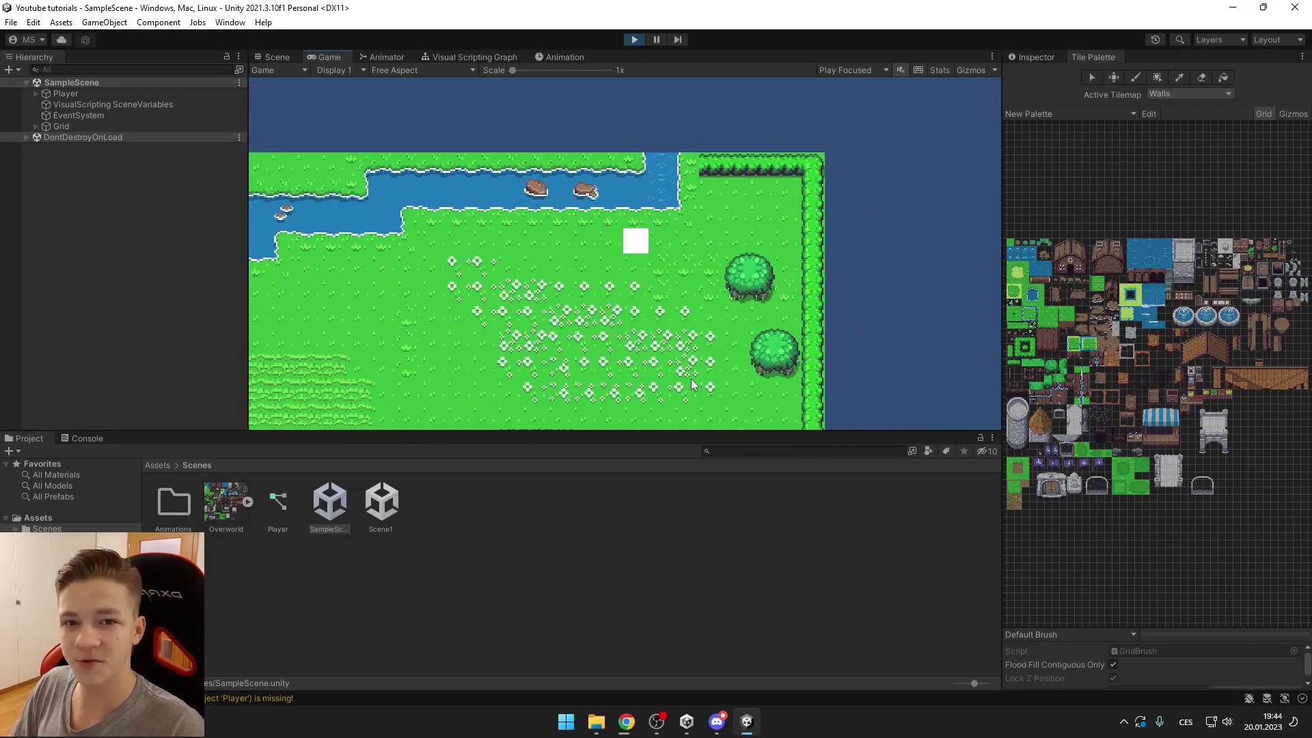